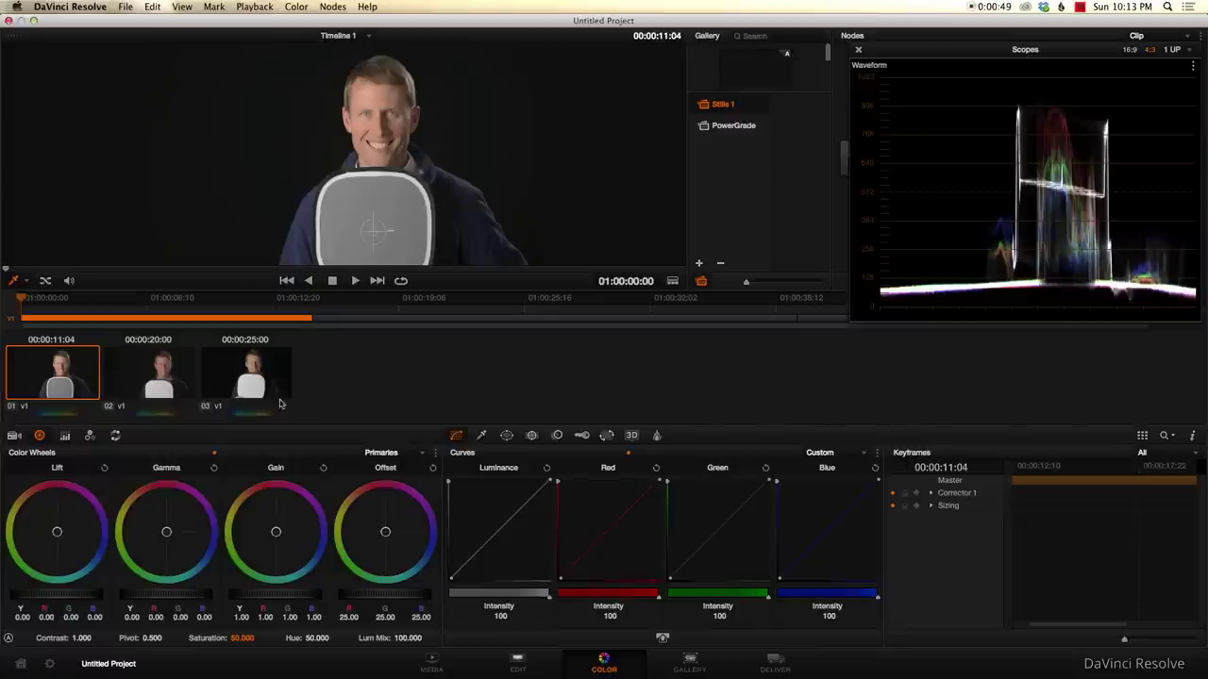
# Flip between clips 02, 03 and 01 to compare them, finishing with clip 01 in the viewer
pyautogui.click(156, 376)
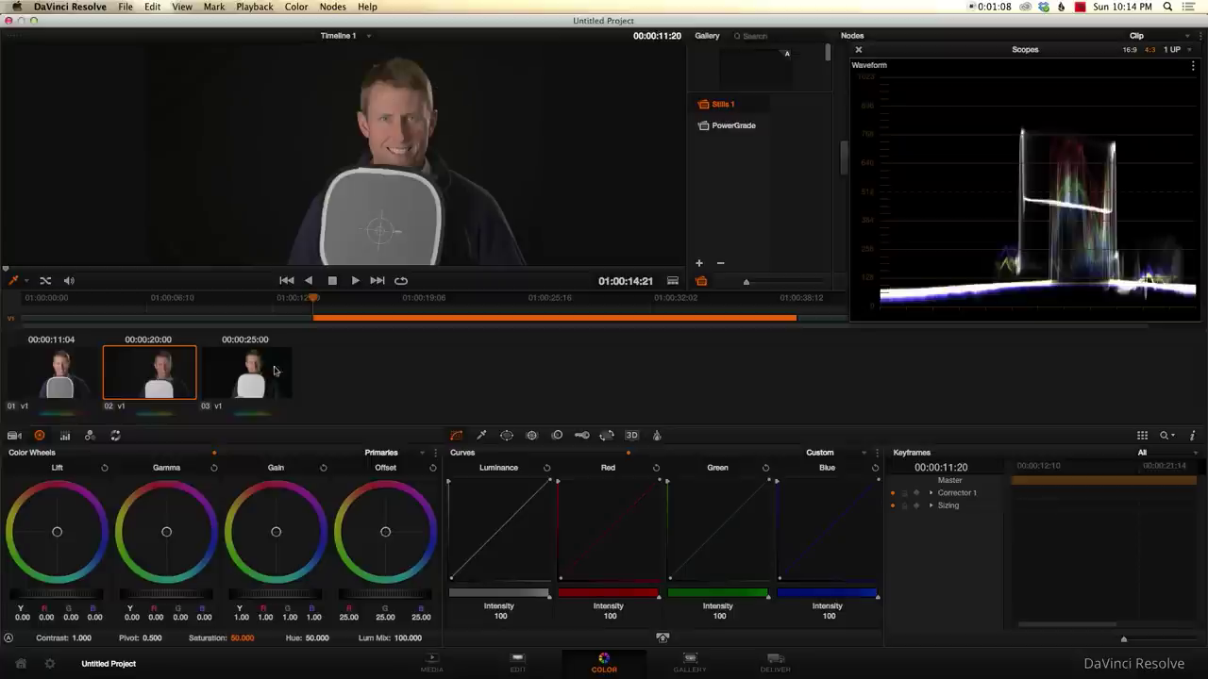
pyautogui.click(259, 372)
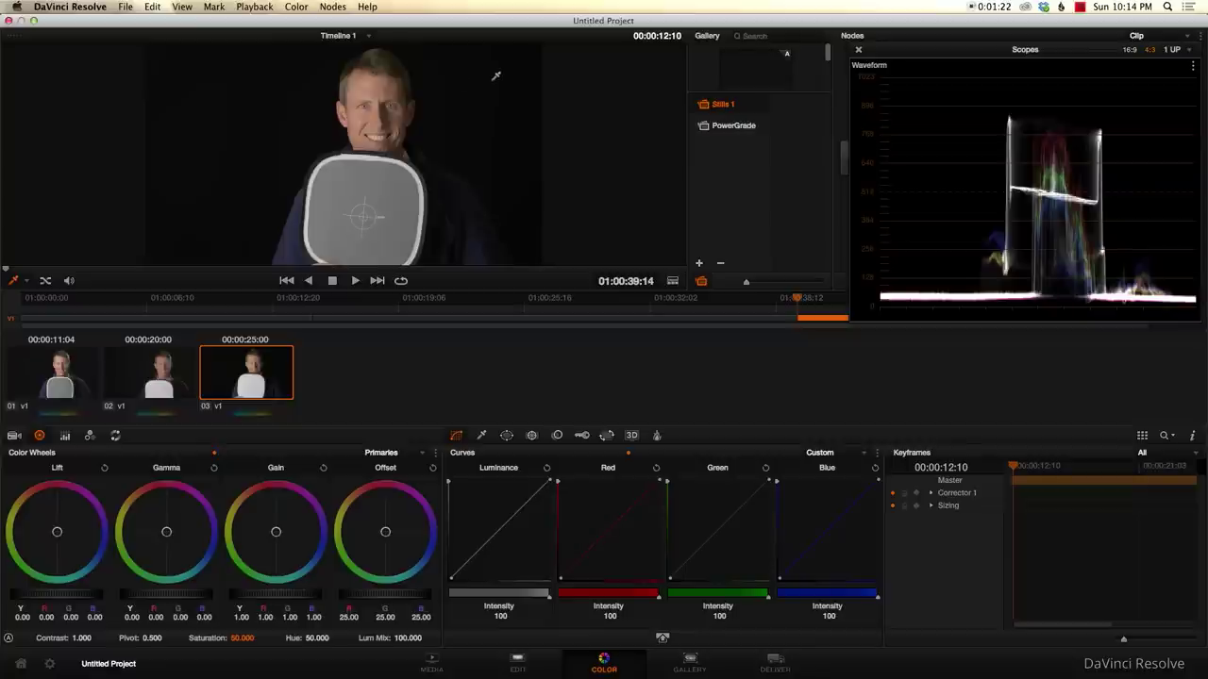
pyautogui.click(138, 368)
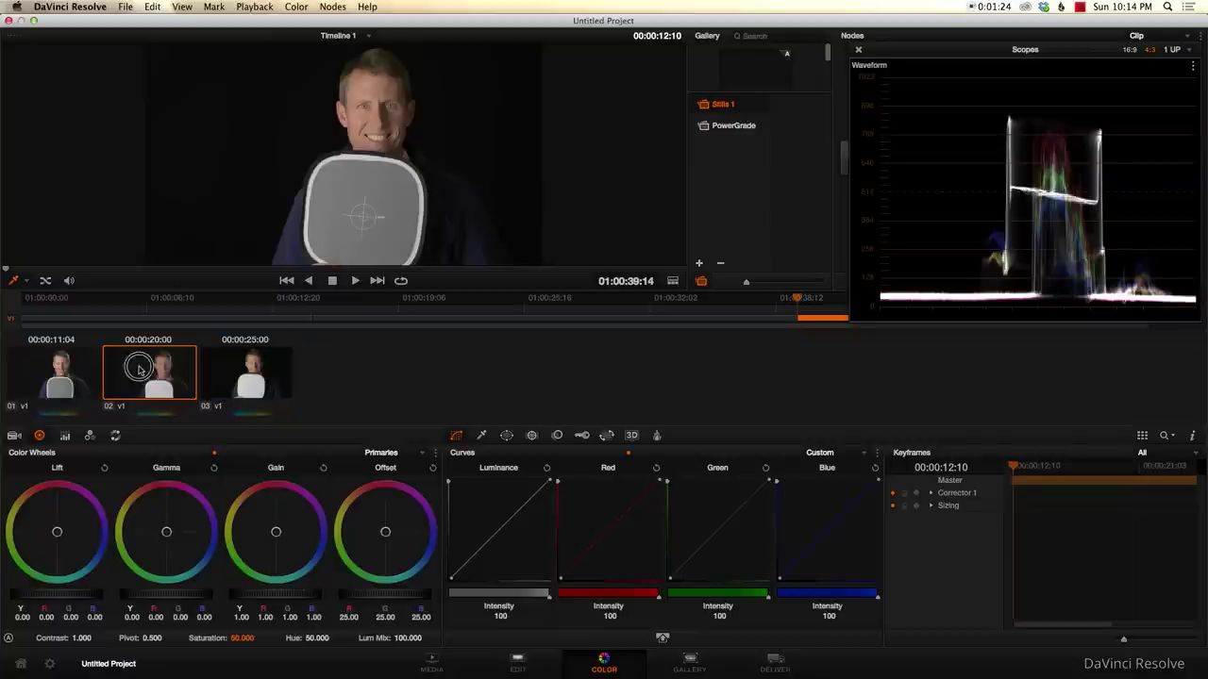
pyautogui.click(66, 377)
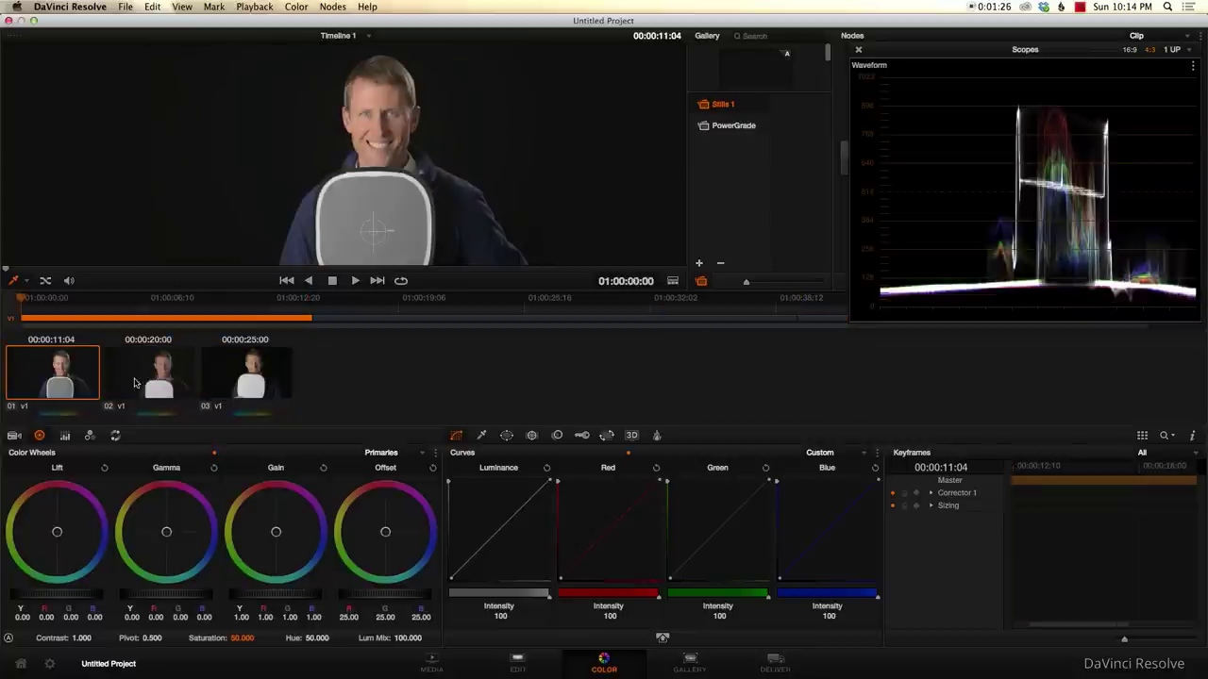
pyautogui.click(109, 378)
pyautogui.click(138, 381)
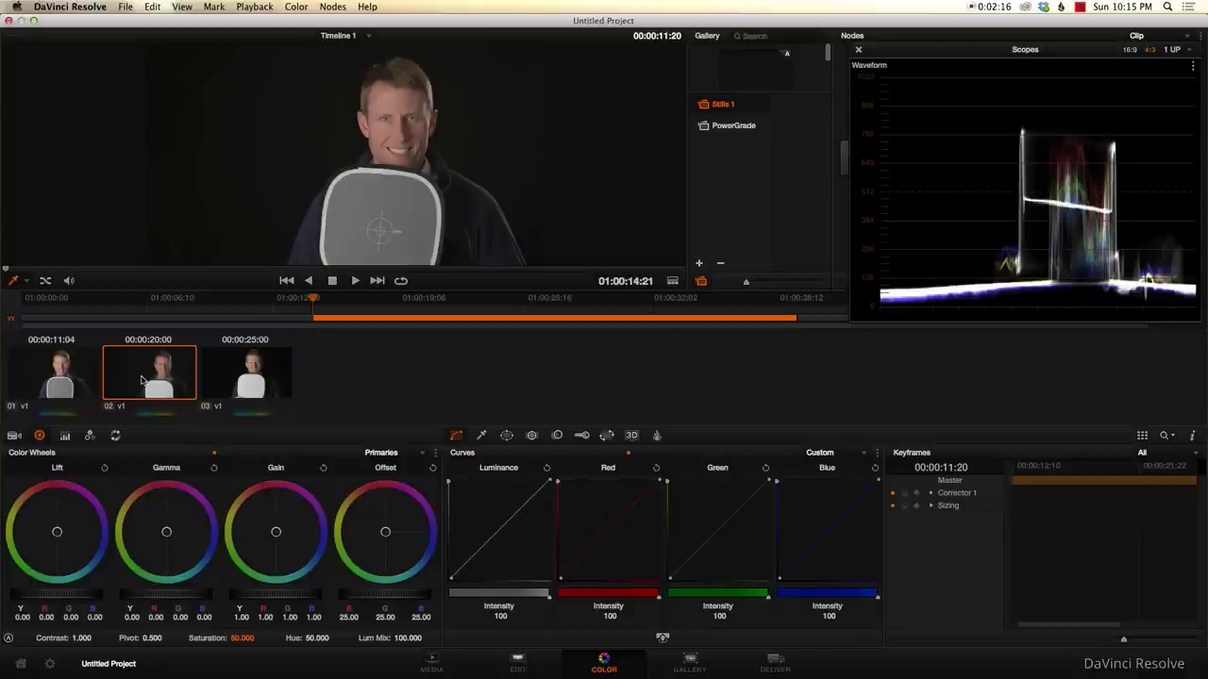
pyautogui.click(65, 378)
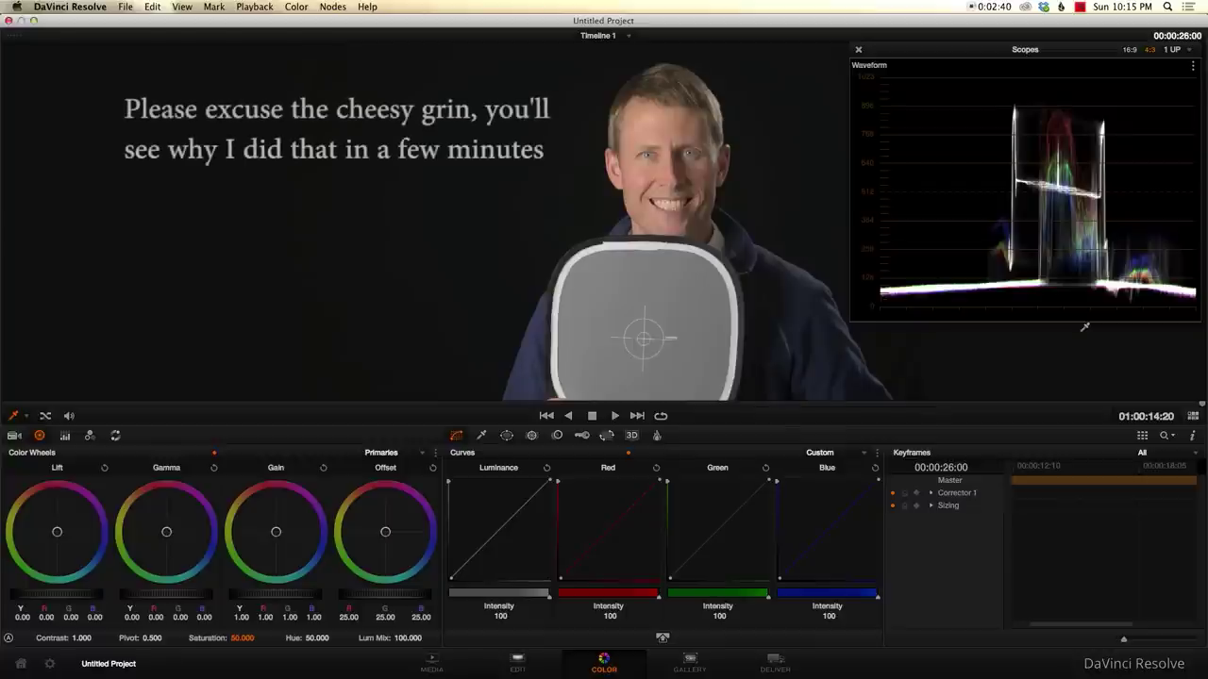
# Compare clip 01 with its neighbour, then mark its gray-card top edge reading on enlarged curves
pyautogui.press('space')
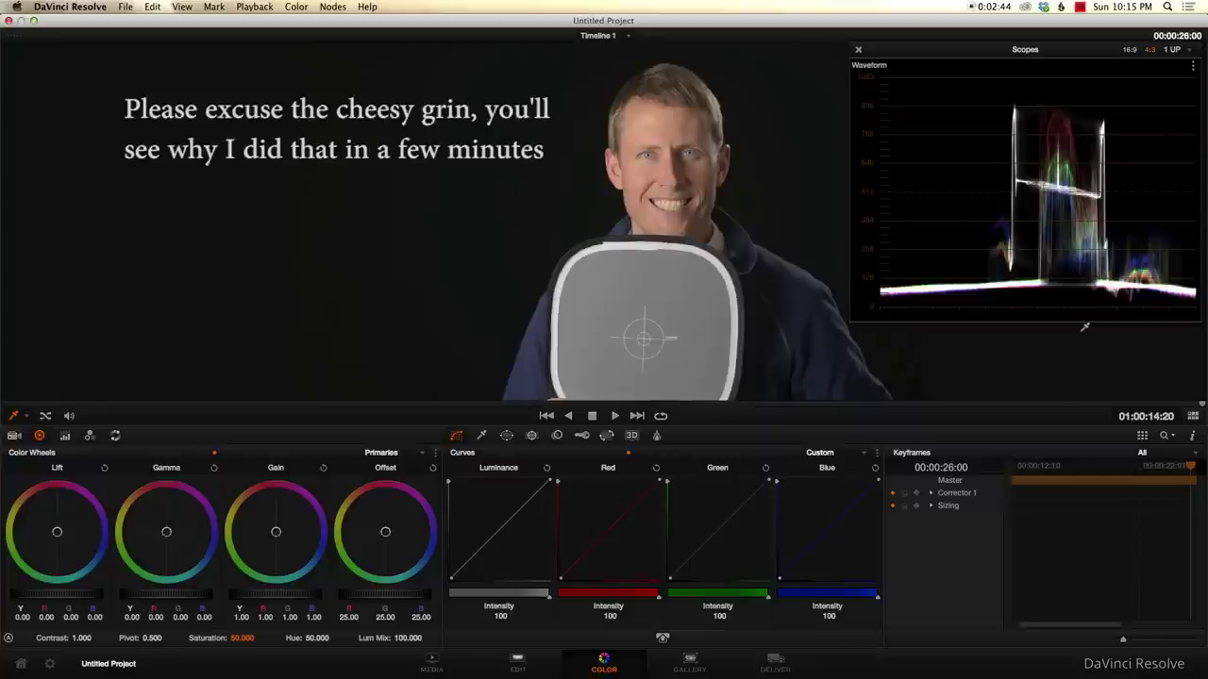
pyautogui.press('Left')
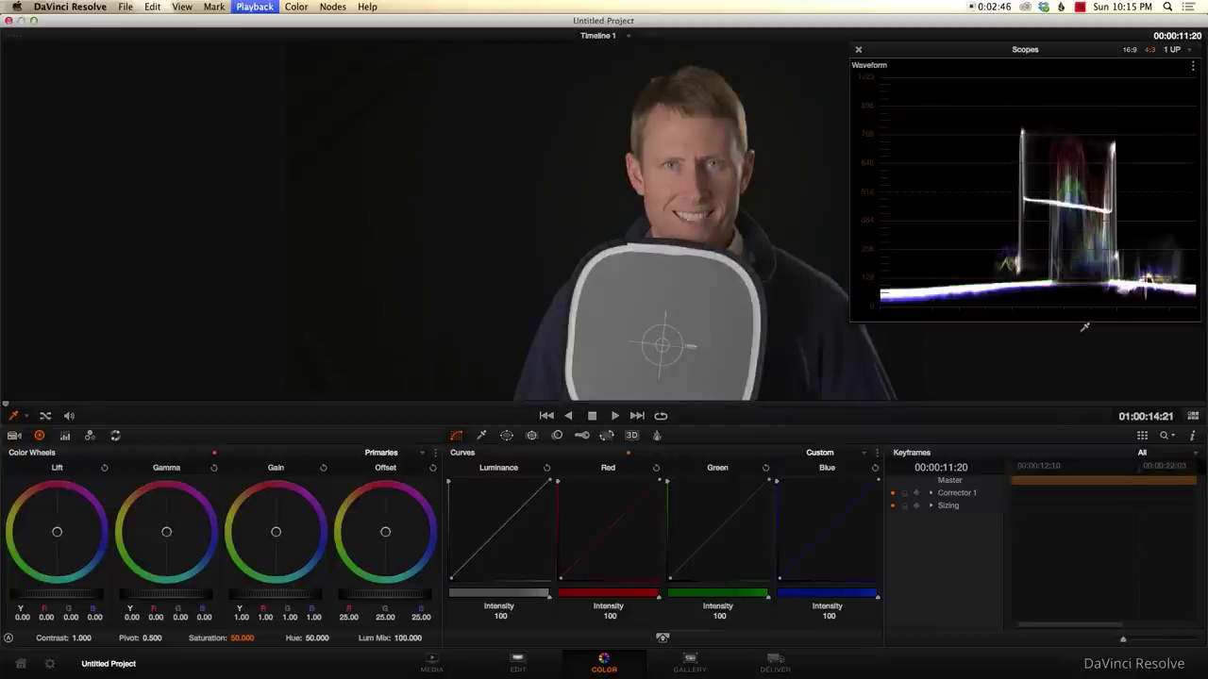
pyautogui.press('Right')
pyautogui.press('Left')
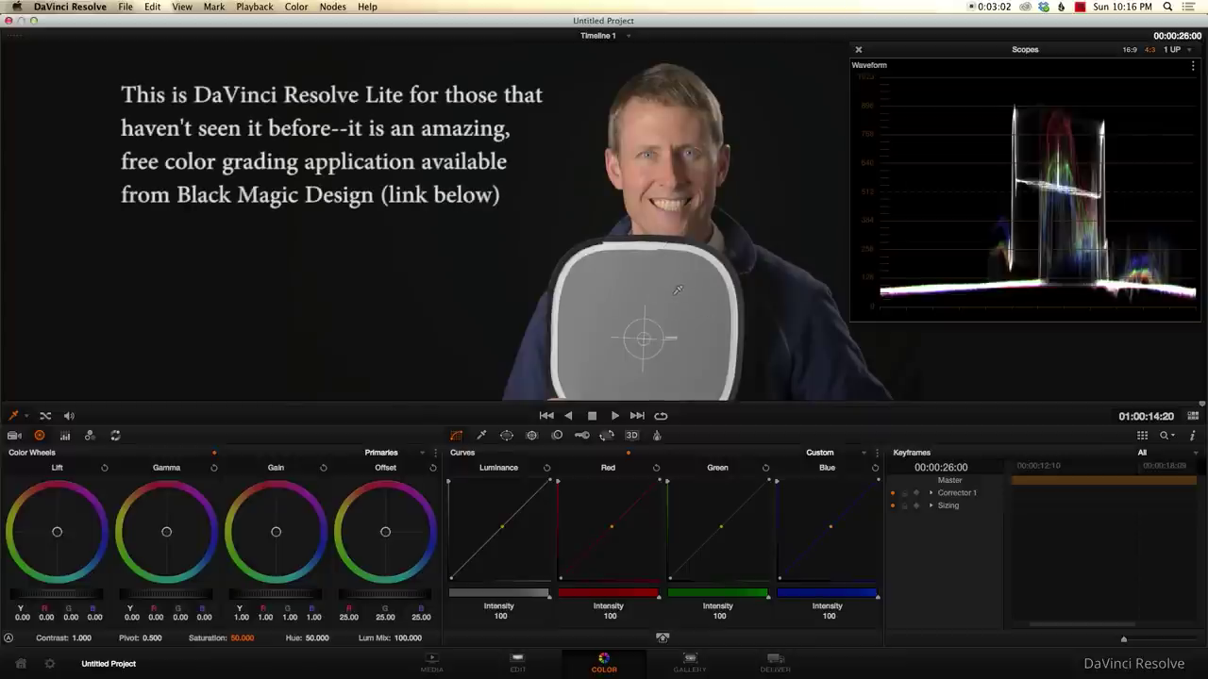
pyautogui.click(651, 242)
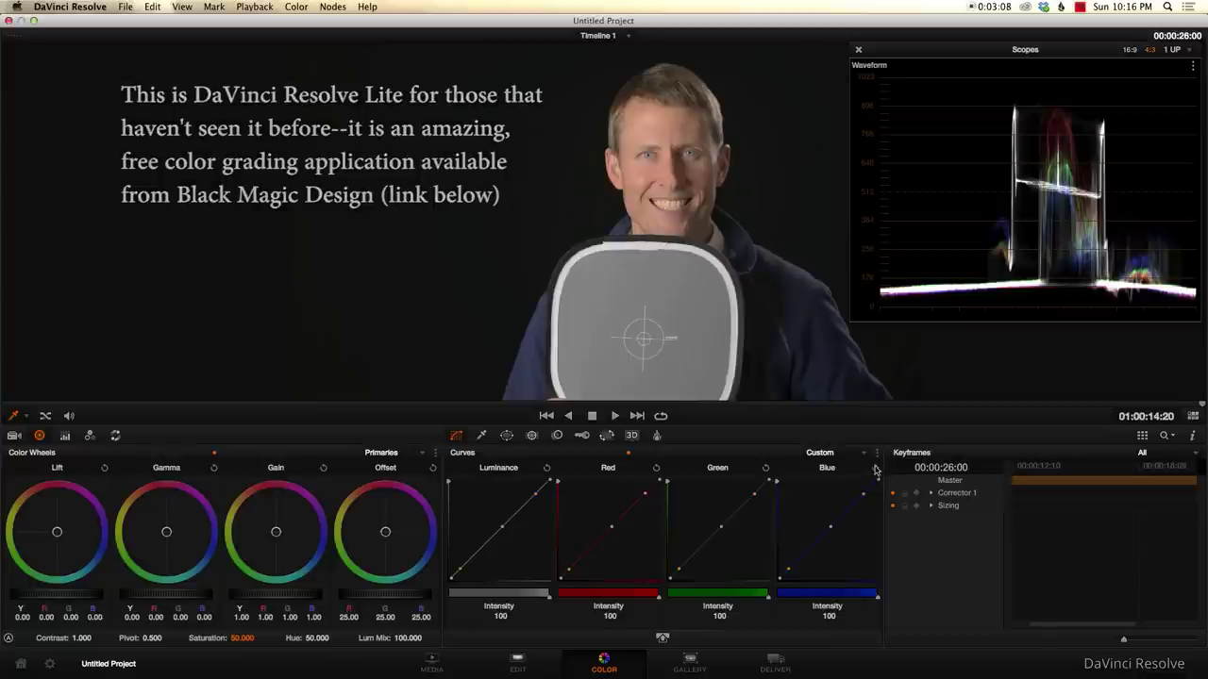
pyautogui.click(664, 638)
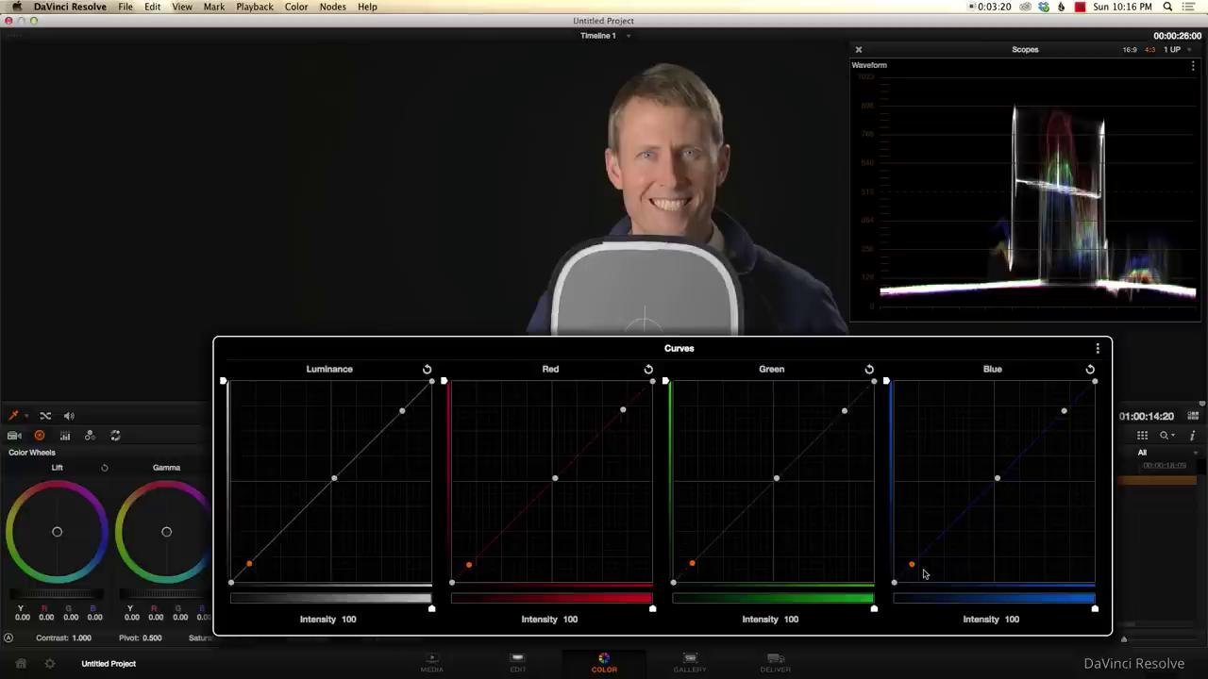
# On clip 02, mark gray-card and dark background readings on the curves, then begin lowering Lift
pyautogui.click(1168, 551)
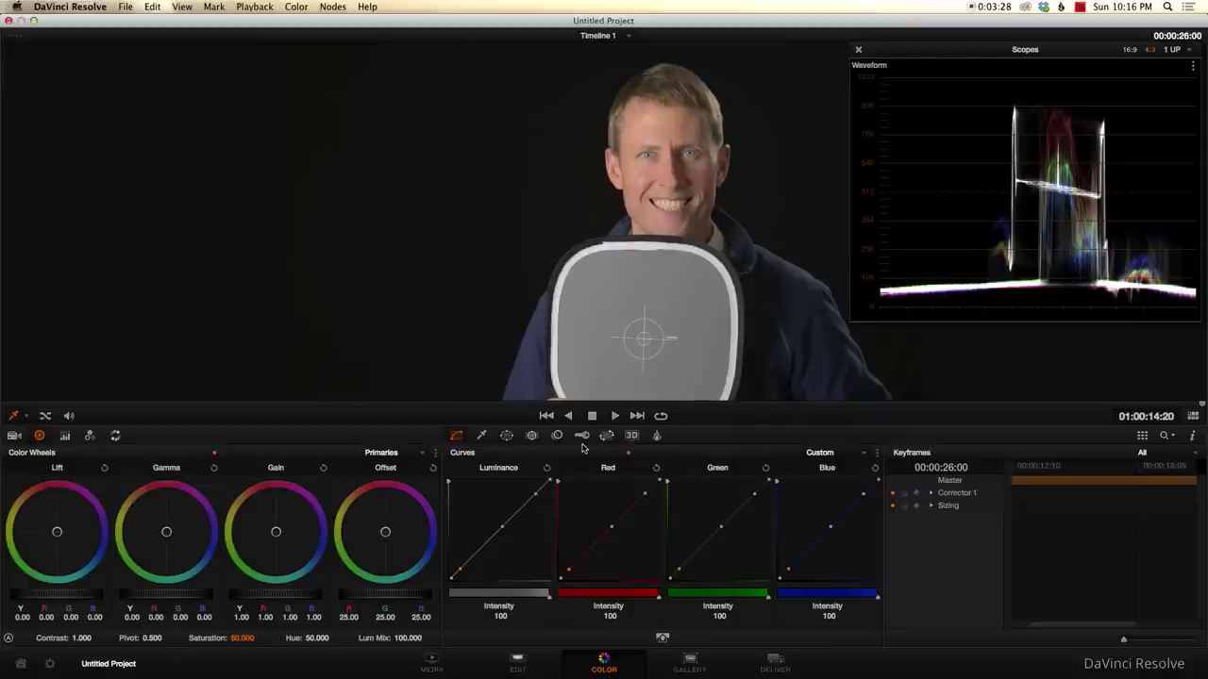
pyautogui.press('Right')
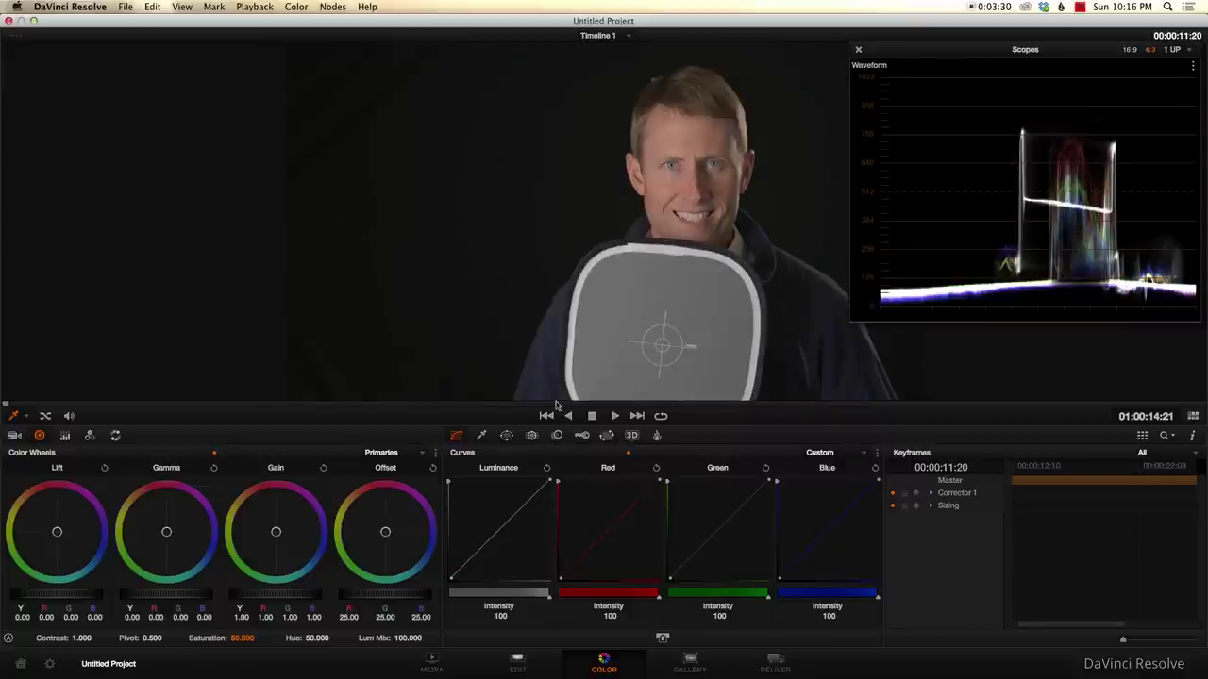
pyautogui.click(677, 245)
pyautogui.click(482, 368)
pyautogui.click(666, 638)
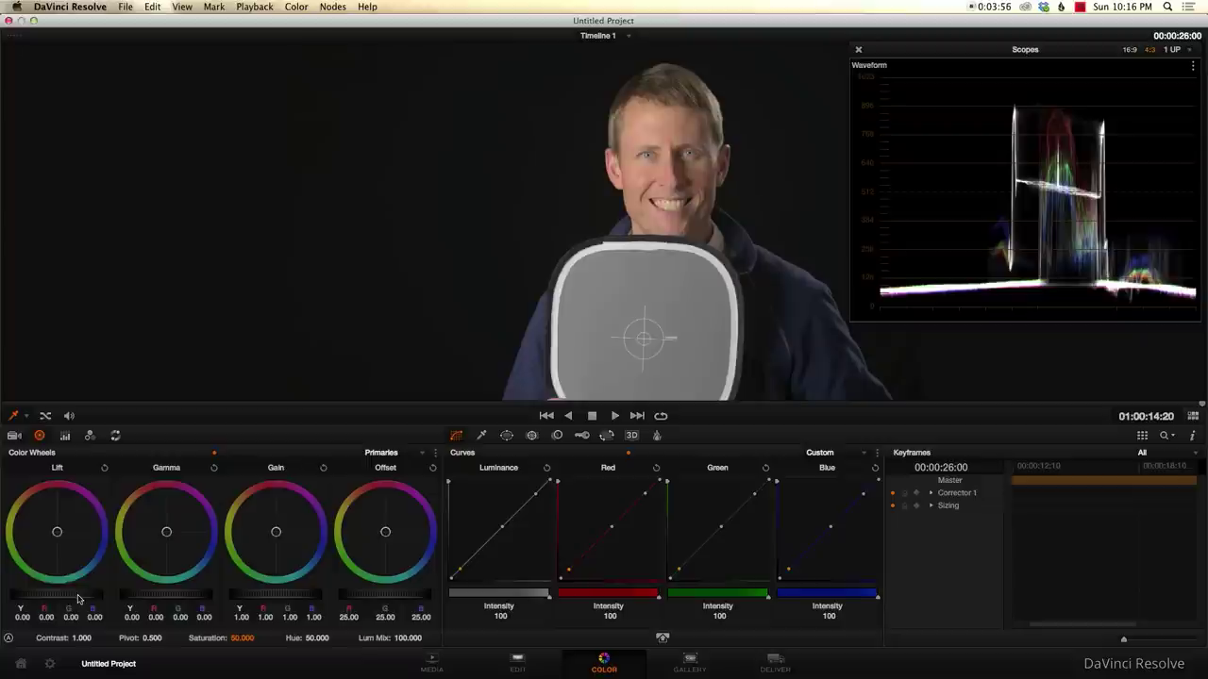
pyautogui.moveTo(78, 599)
pyautogui.mouseDown()
pyautogui.moveTo(51, 594)
pyautogui.moveTo(84, 596)
pyautogui.moveTo(63, 596)
pyautogui.mouseUp()
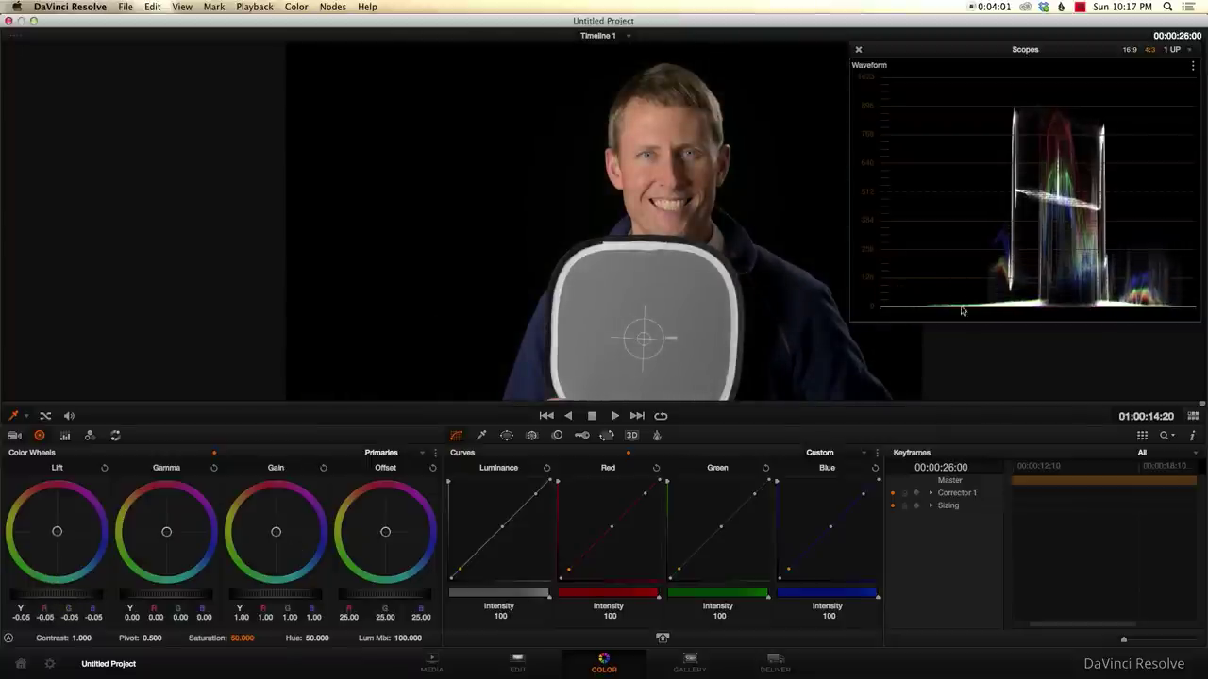
# Pull the master Lift wheel down to -0.05 and raise the master Gain wheel to 1.08
pyautogui.moveTo(74, 602); pyautogui.dragTo(59, 598)
pyautogui.moveTo(252, 598); pyautogui.dragTo(303, 599)
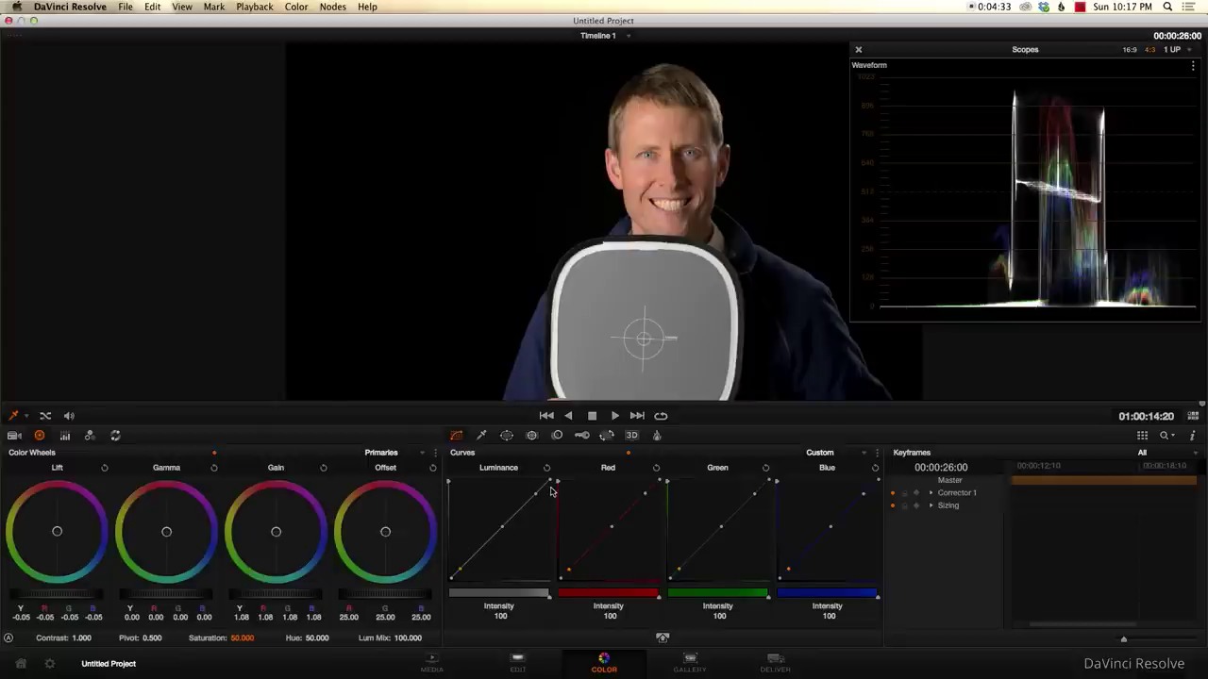
pyautogui.press('Down')
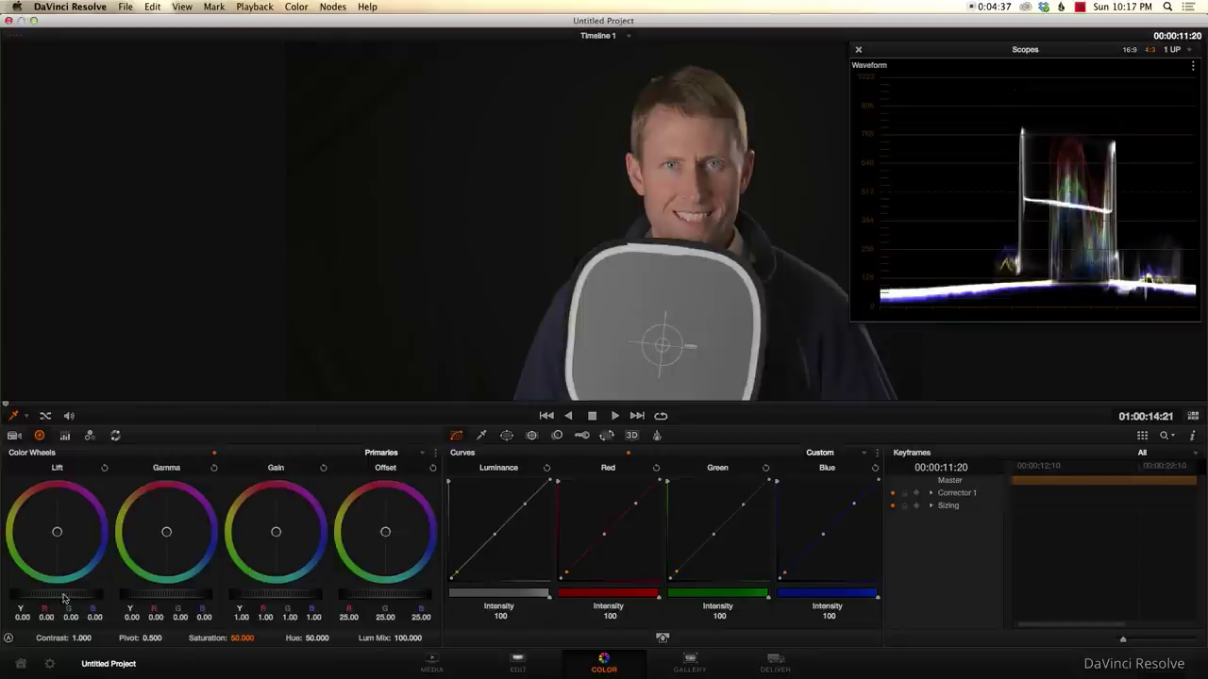
pyautogui.moveTo(77, 600)
pyautogui.mouseDown()
pyautogui.moveTo(35, 592)
pyautogui.moveTo(64, 597)
pyautogui.mouseUp()
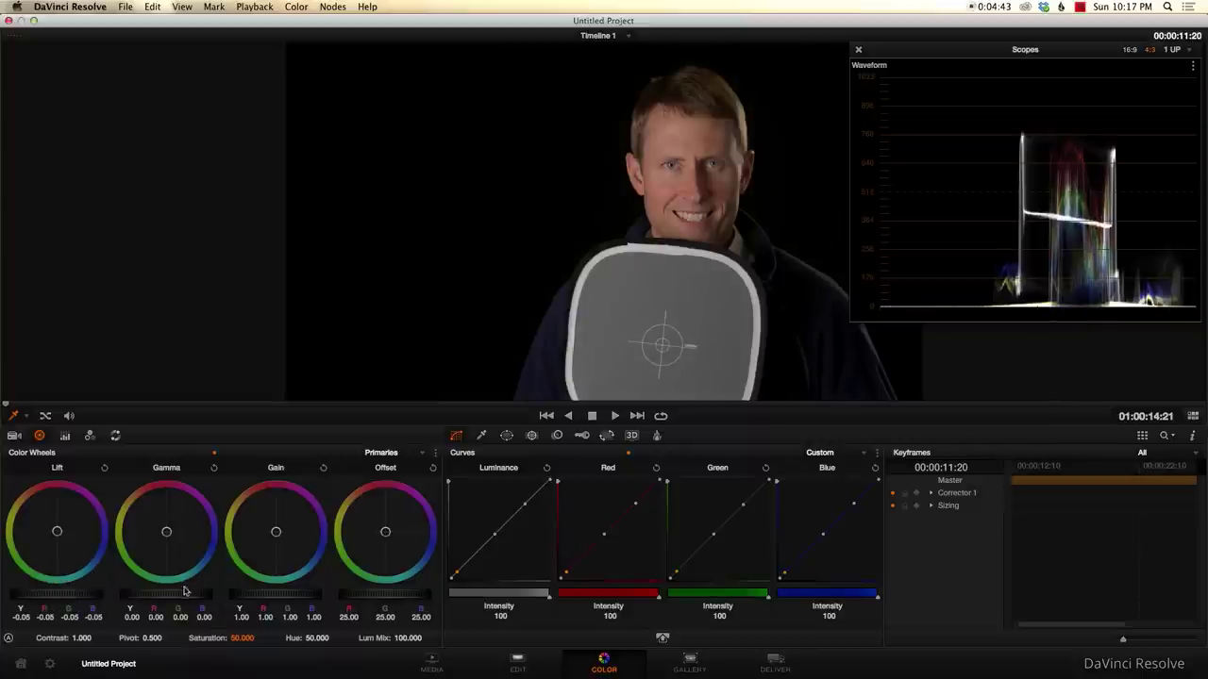
pyautogui.moveTo(261, 605); pyautogui.dragTo(322, 596)
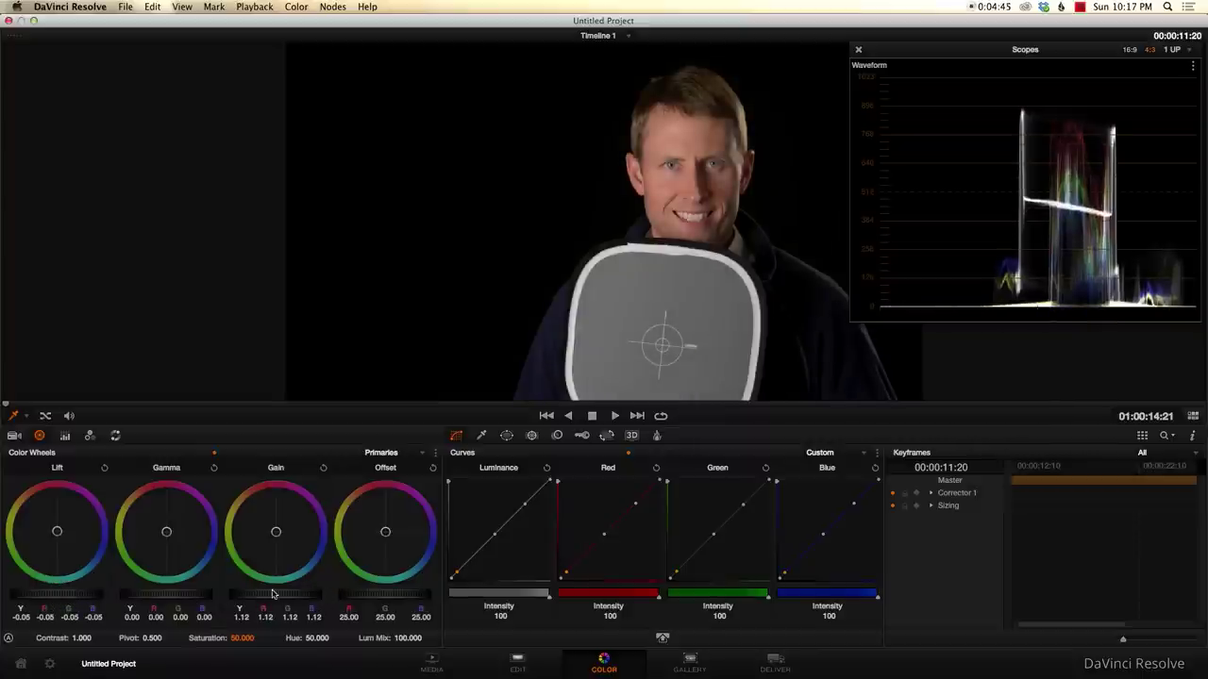
pyautogui.moveTo(247, 597); pyautogui.dragTo(286, 594)
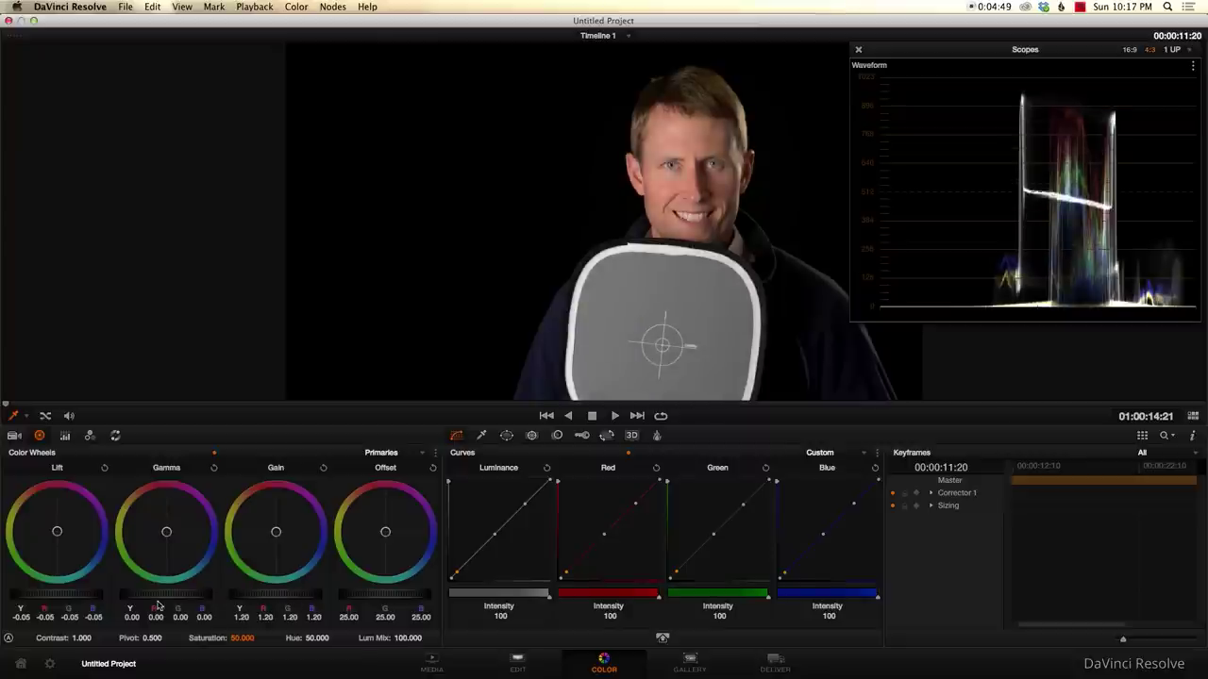
pyautogui.moveTo(155, 596)
pyautogui.mouseDown()
pyautogui.moveTo(178, 589)
pyautogui.moveTo(156, 596)
pyautogui.moveTo(171, 596)
pyautogui.mouseUp()
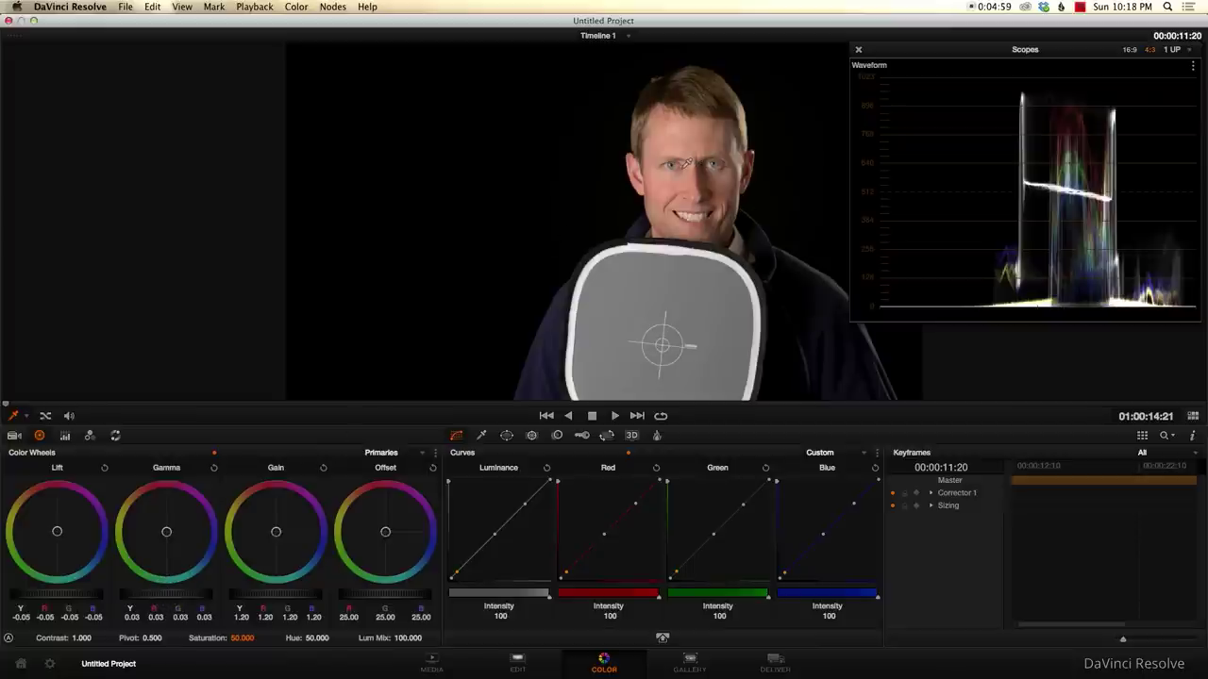
pyautogui.press('Left')
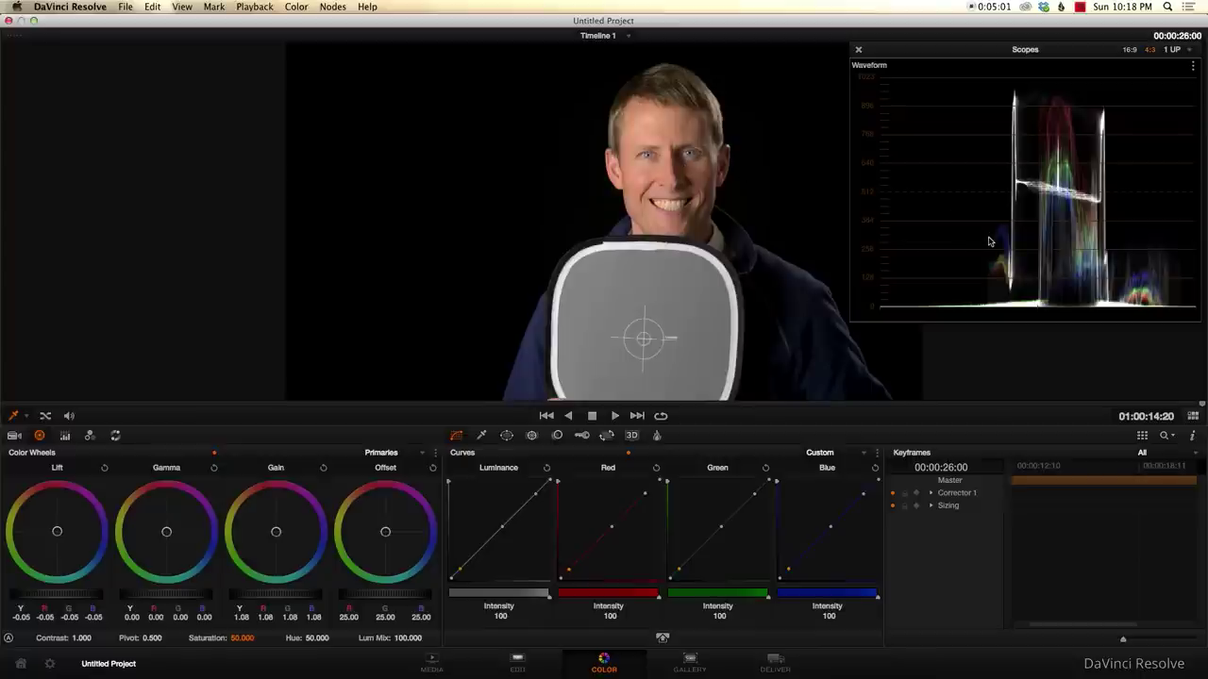
pyautogui.press('Right')
pyautogui.press('Left')
pyautogui.press('Right')
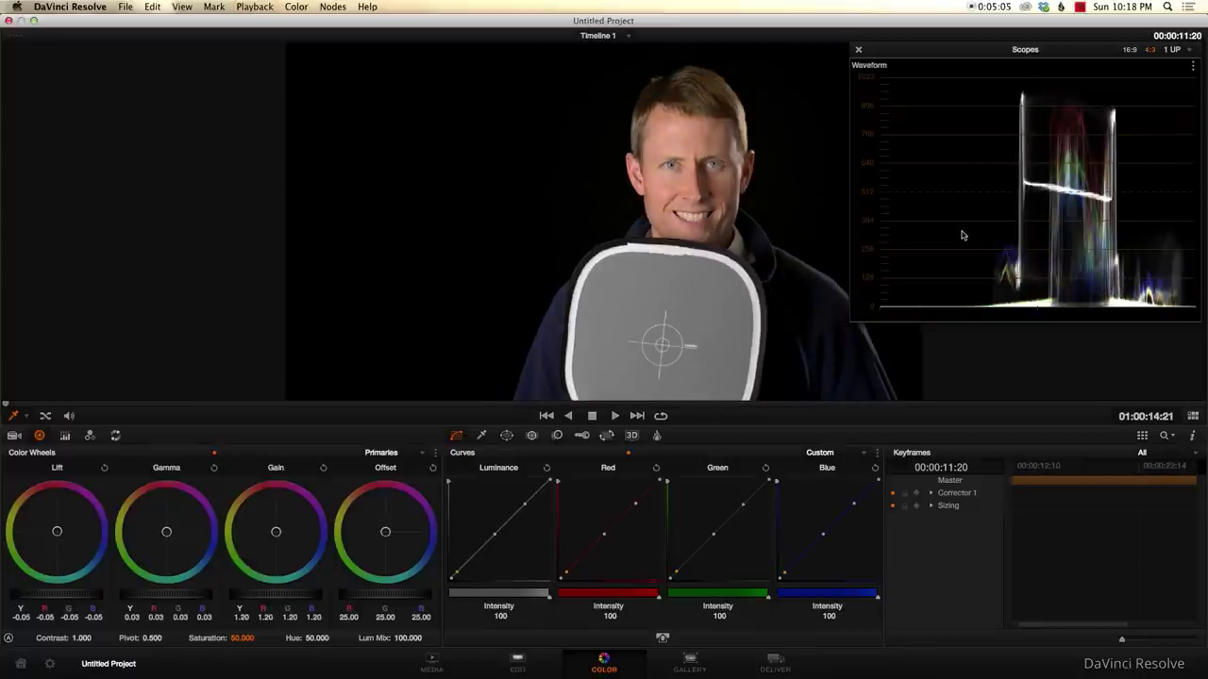
pyautogui.press('Left')
pyautogui.press('Right')
pyautogui.press('Left')
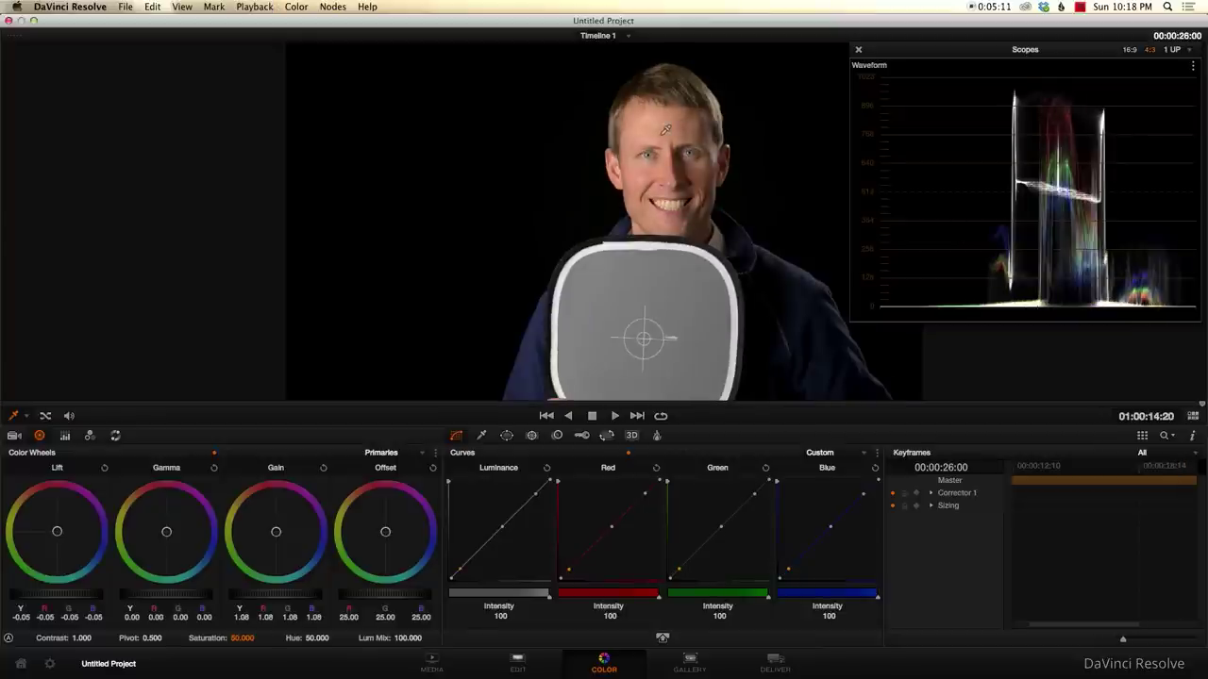
pyautogui.press('Right')
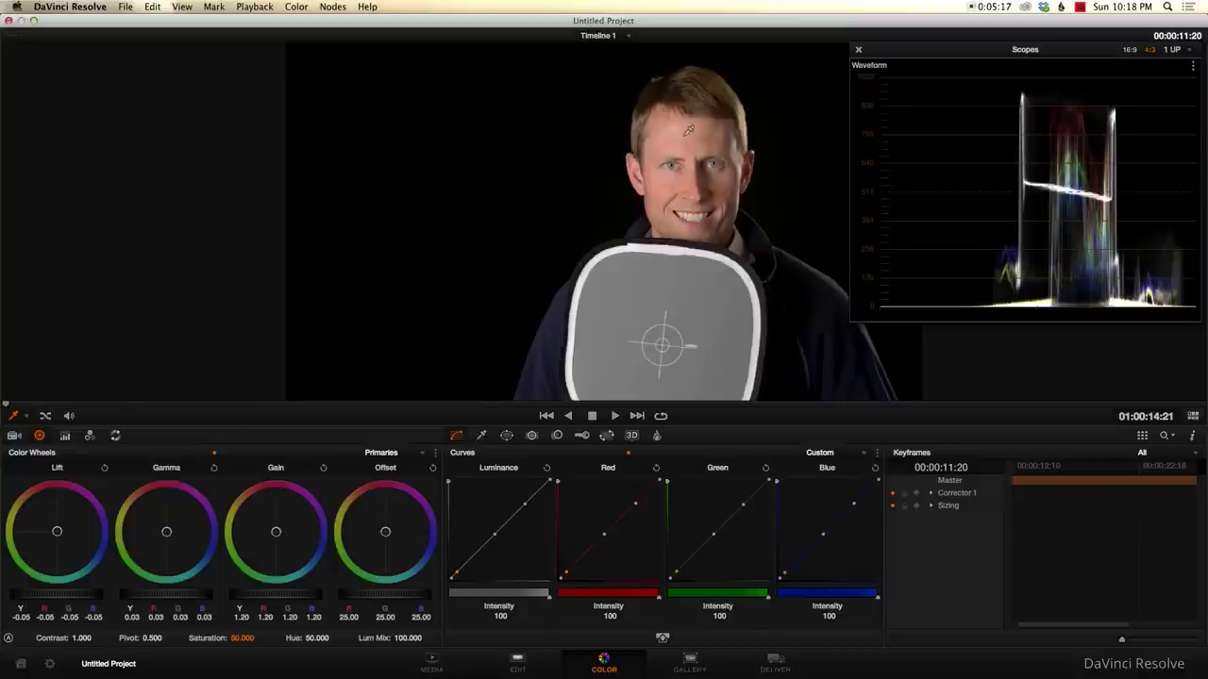
pyautogui.press('Down')
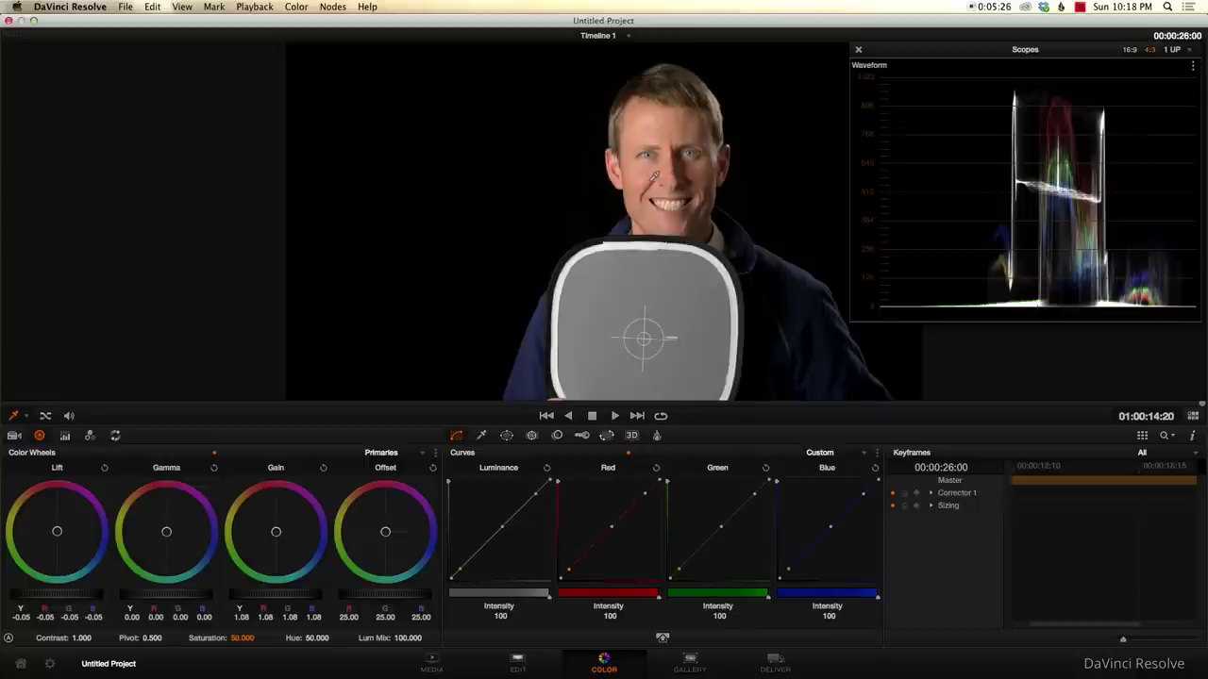
pyautogui.press('Down')
pyautogui.press('Up')
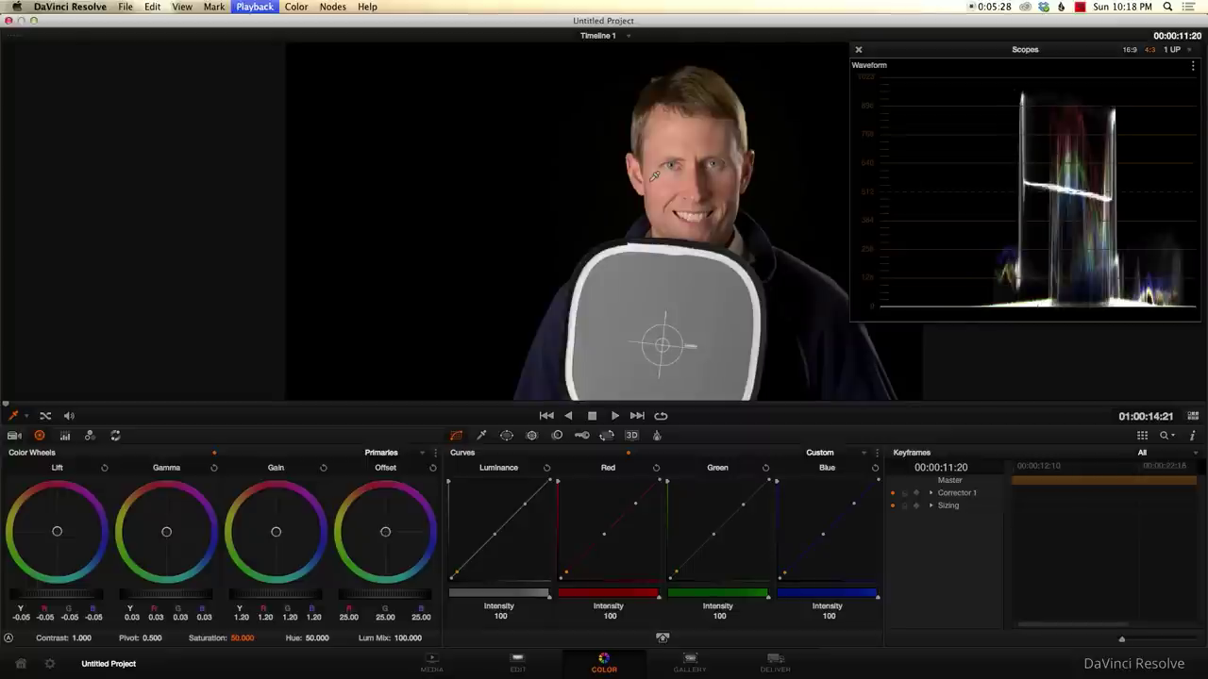
pyautogui.press('Down')
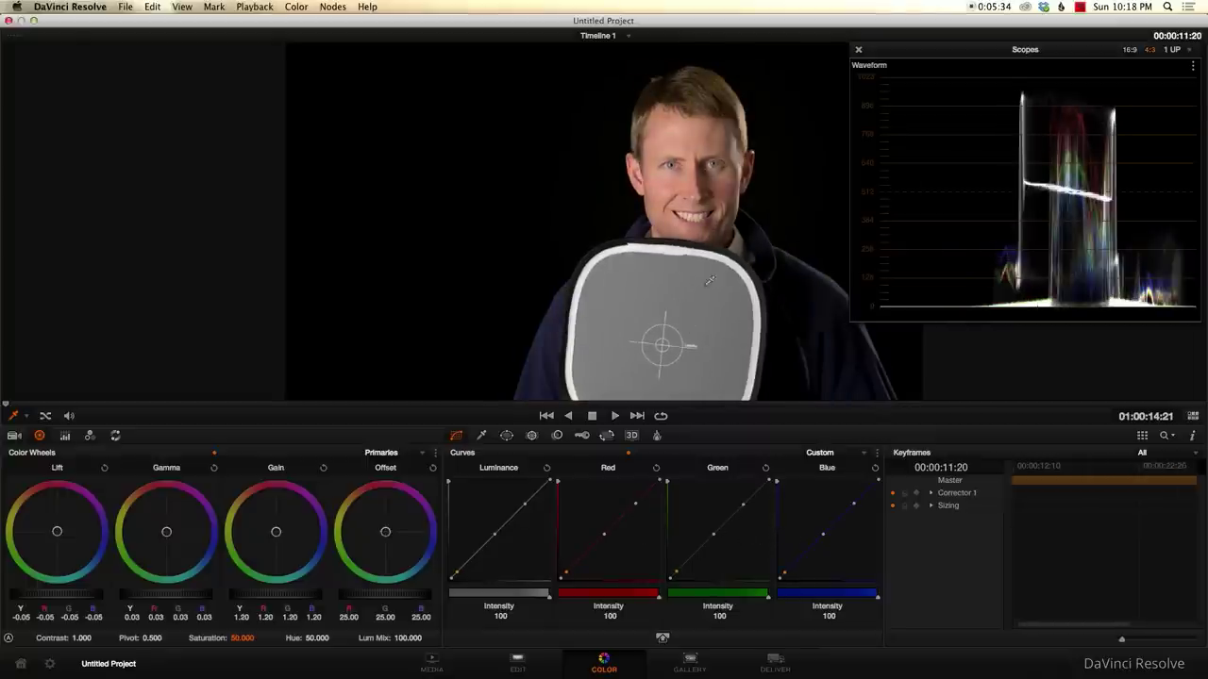
pyautogui.press('Down')
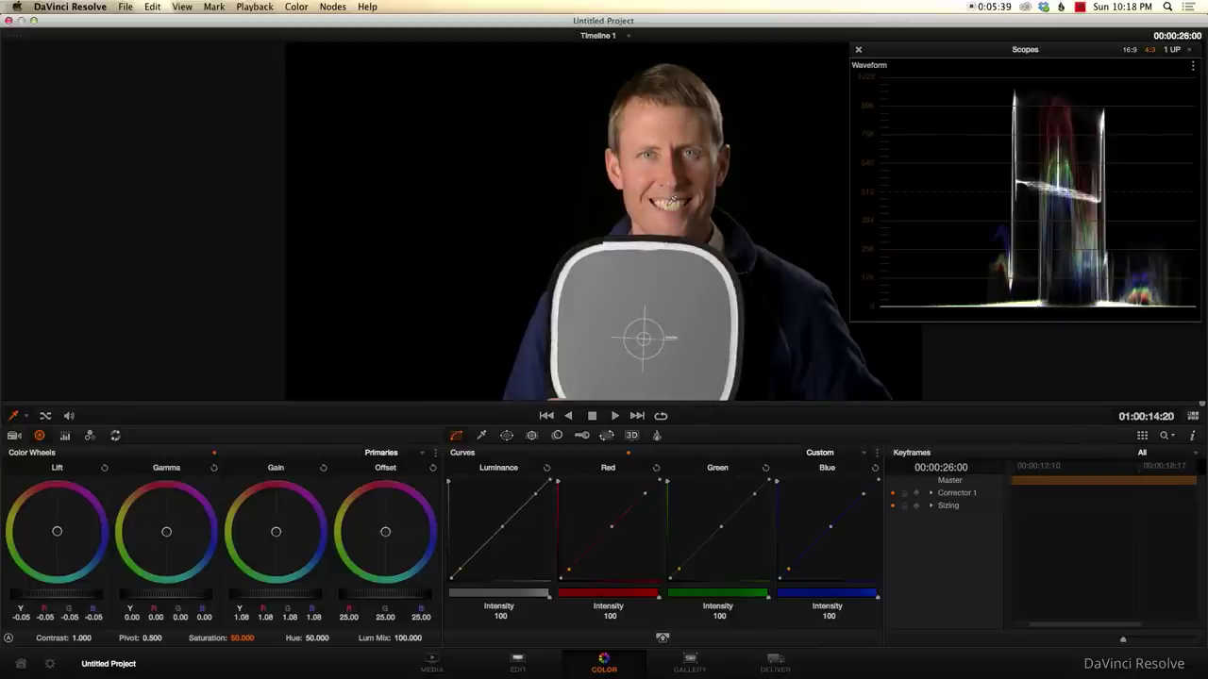
pyautogui.click(876, 468)
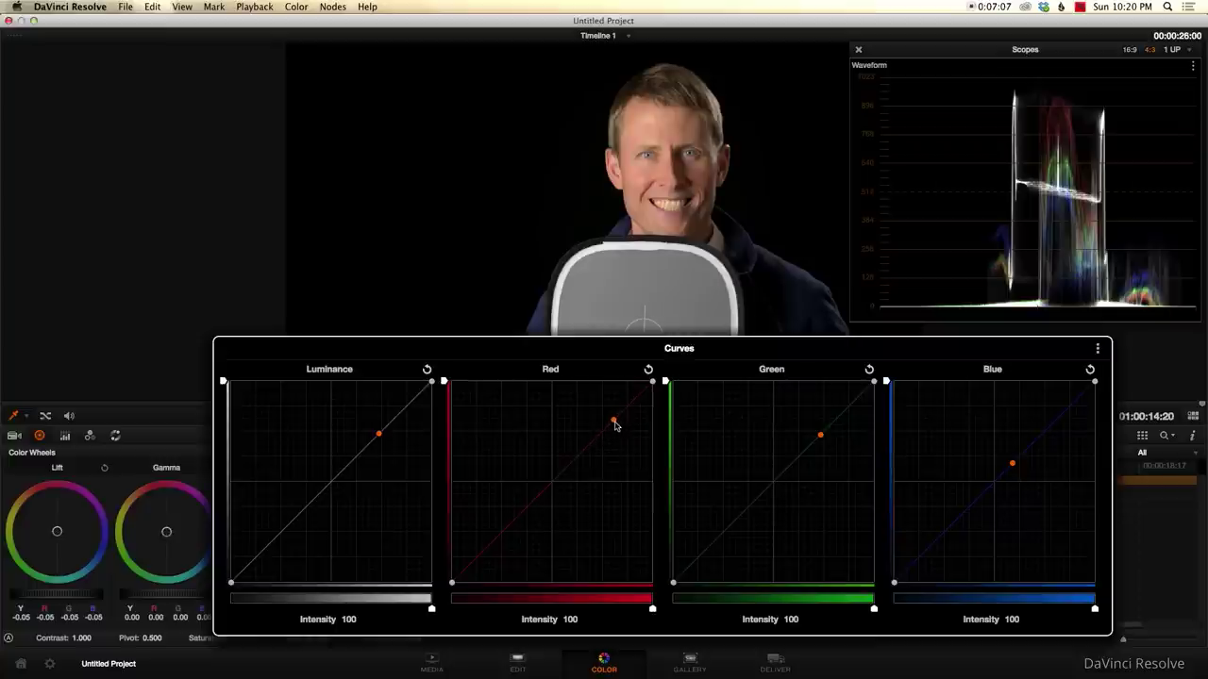
# Mark picker readings from the subject's teeth and the card's white top border on the curves
pyautogui.click(1137, 520)
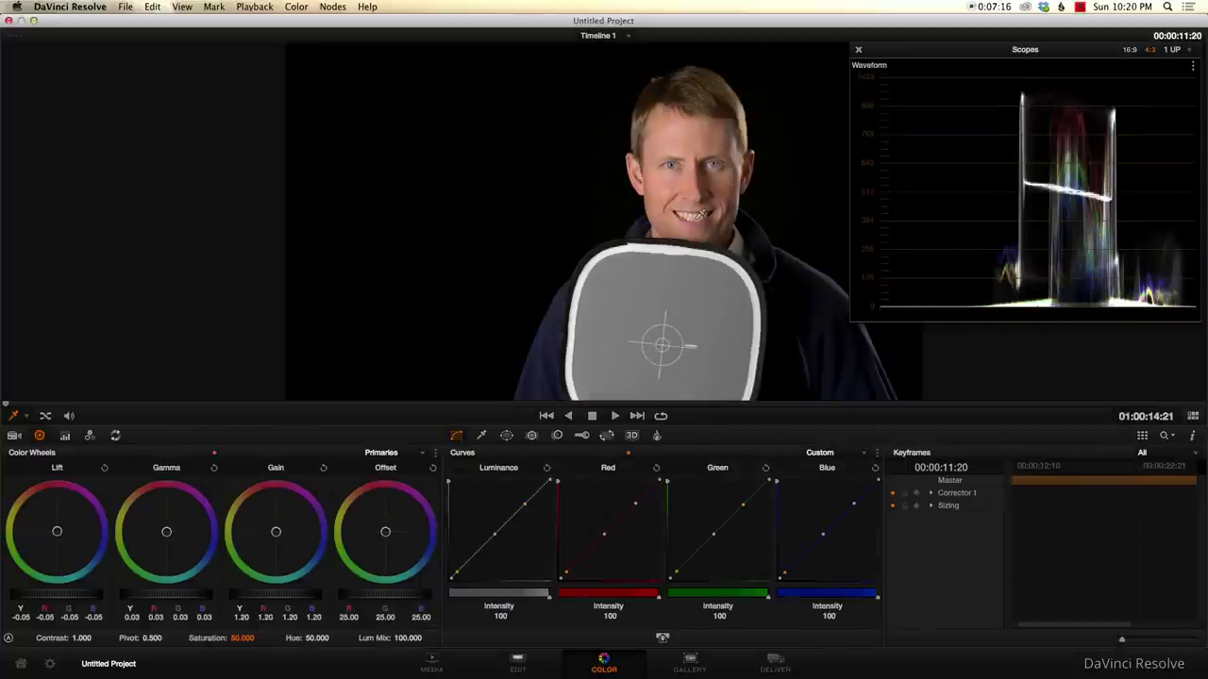
pyautogui.click(697, 210)
pyautogui.click(686, 251)
pyautogui.click(696, 212)
pyautogui.click(663, 639)
# Toggle repeatedly between the 26:00 and 11:20 clips, ending on the 00:00:11:20 clip
pyautogui.press('Left')
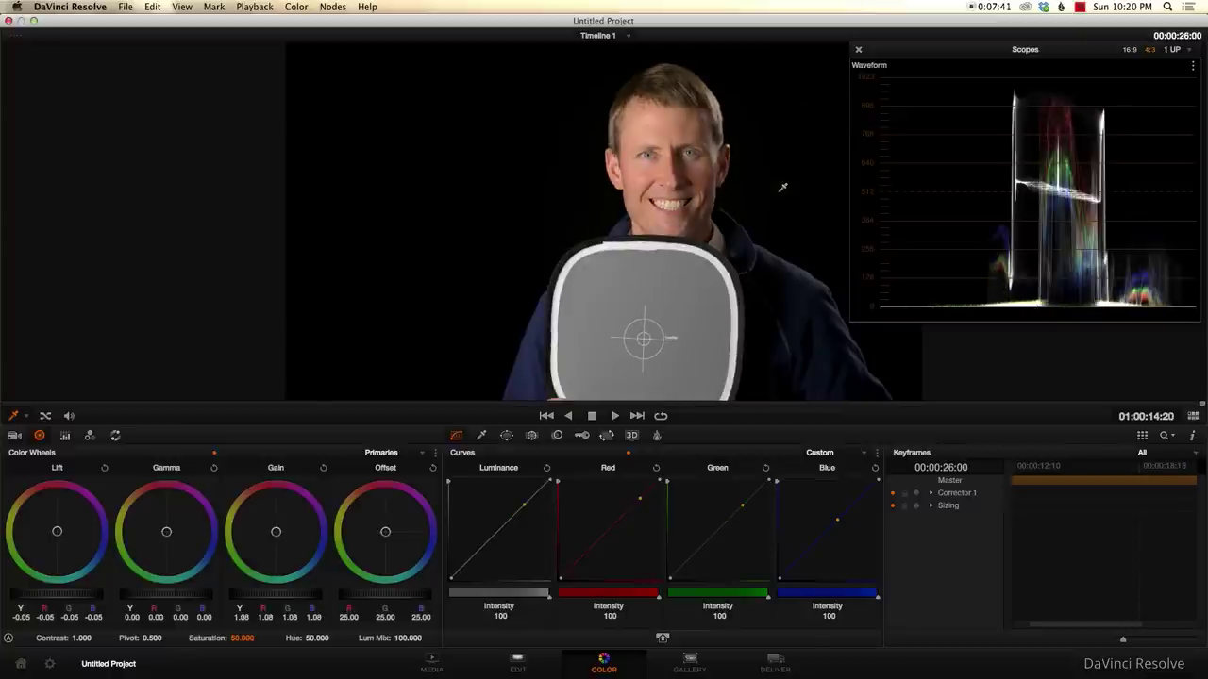
pyautogui.press('Right')
pyautogui.press('Left')
pyautogui.press('Right')
pyautogui.press('Left')
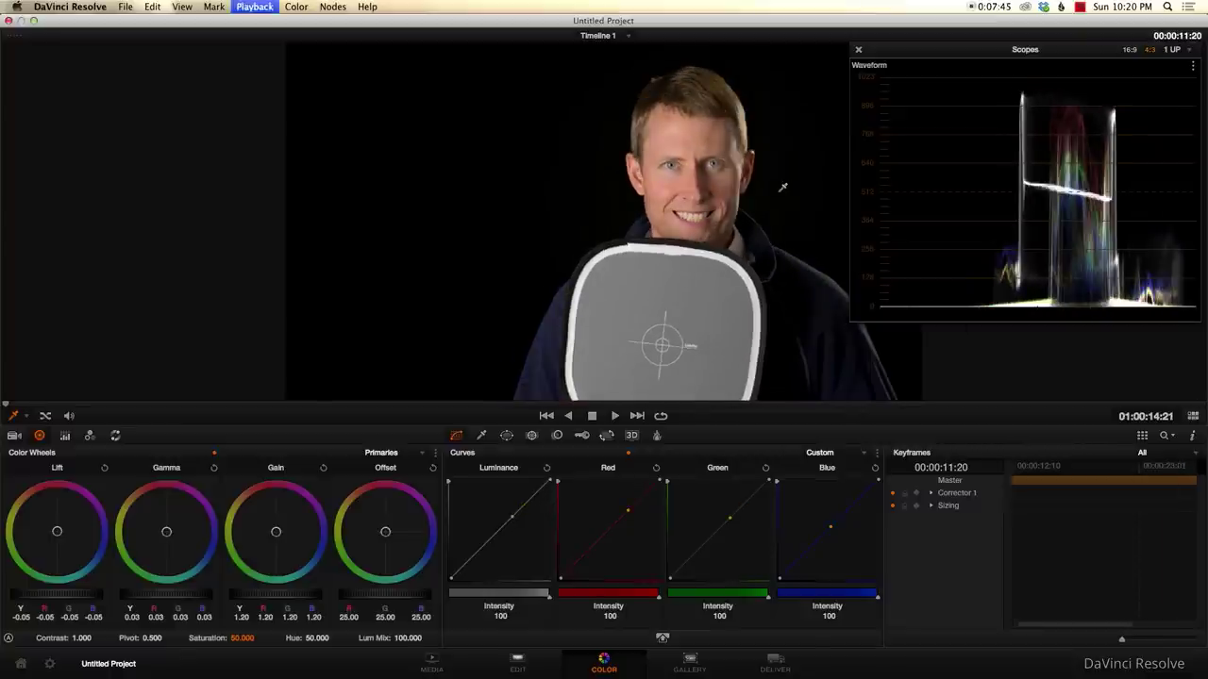
pyautogui.press('Right')
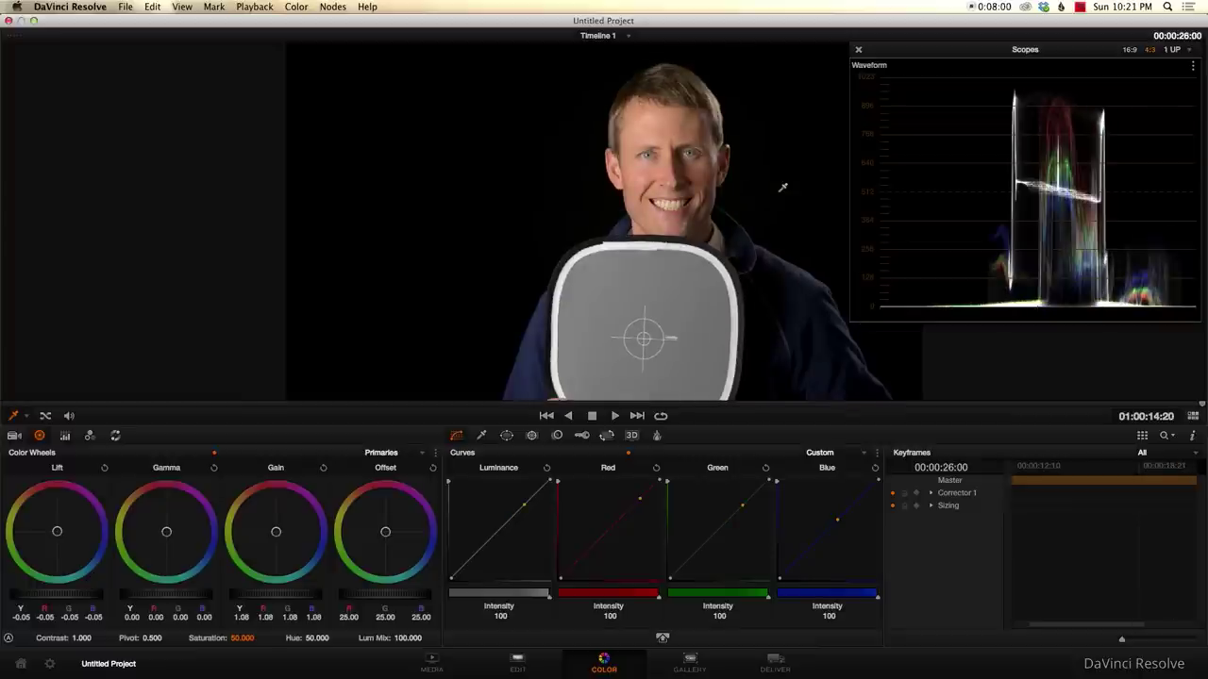
pyautogui.press('Right')
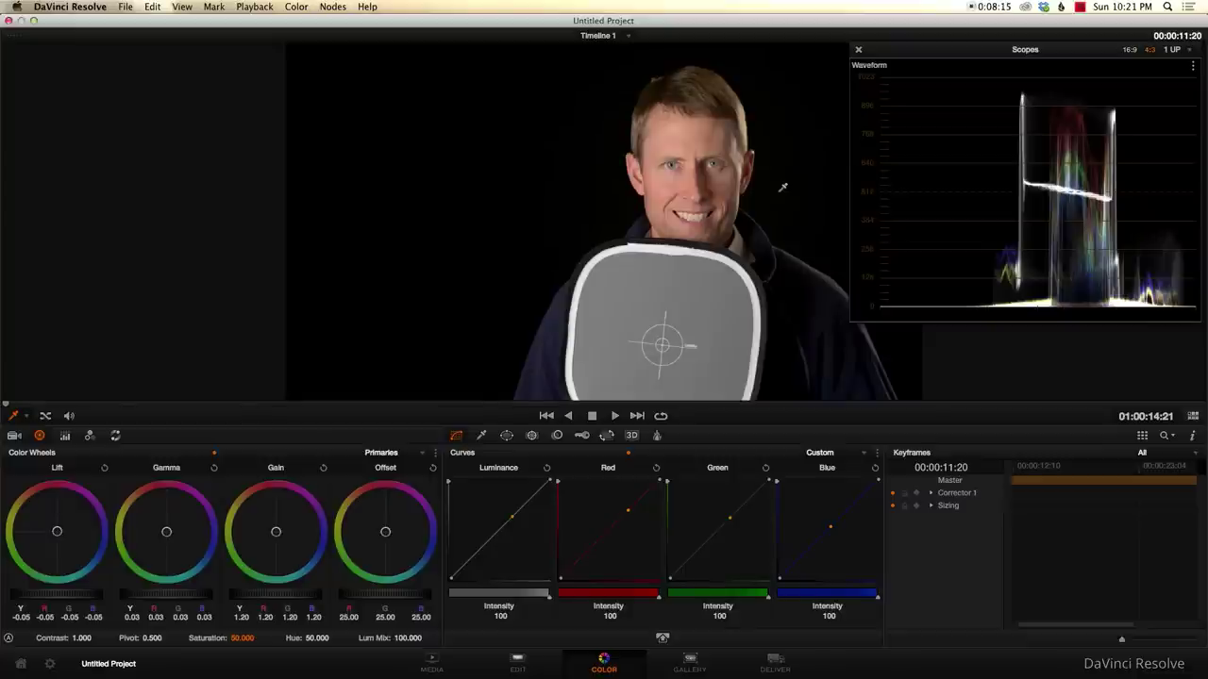
pyautogui.press('Left')
pyautogui.press('Right')
pyautogui.press('Left')
pyautogui.press('Right')
pyautogui.press('Left')
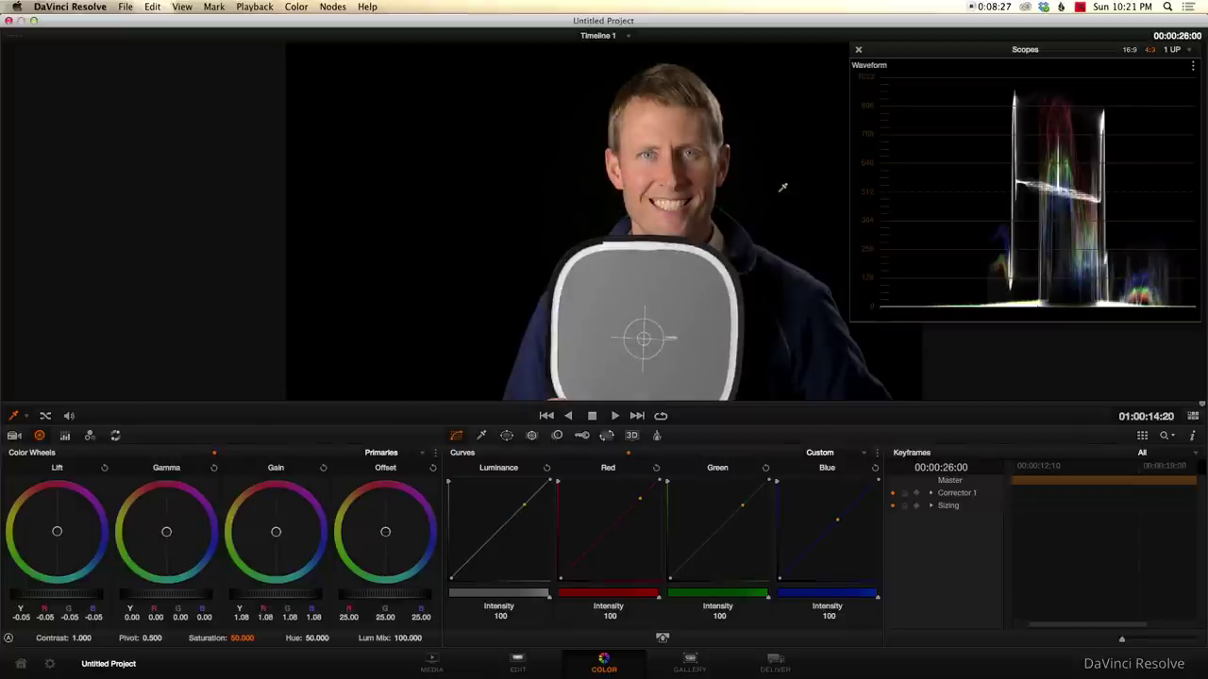
pyautogui.press('Right')
pyautogui.press('Left')
pyautogui.press('Right')
pyautogui.press('Left')
pyautogui.press('Right')
pyautogui.press('Left')
pyautogui.press('Right')
pyautogui.press('Left')
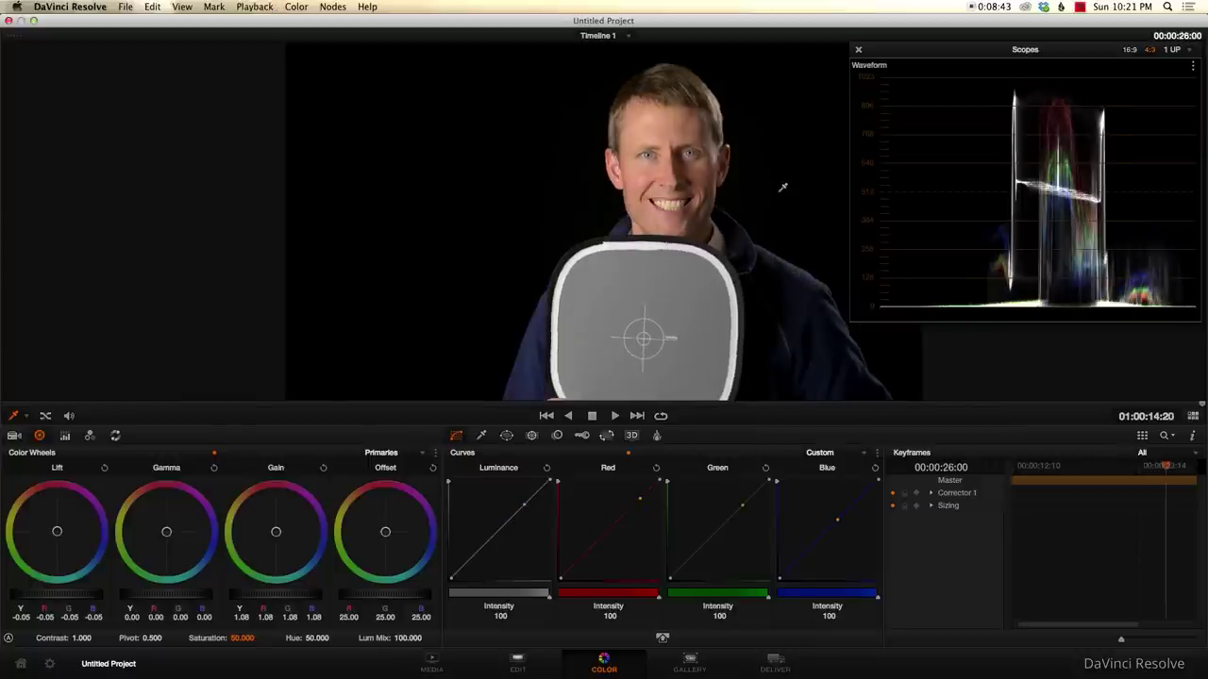
pyautogui.press('Right')
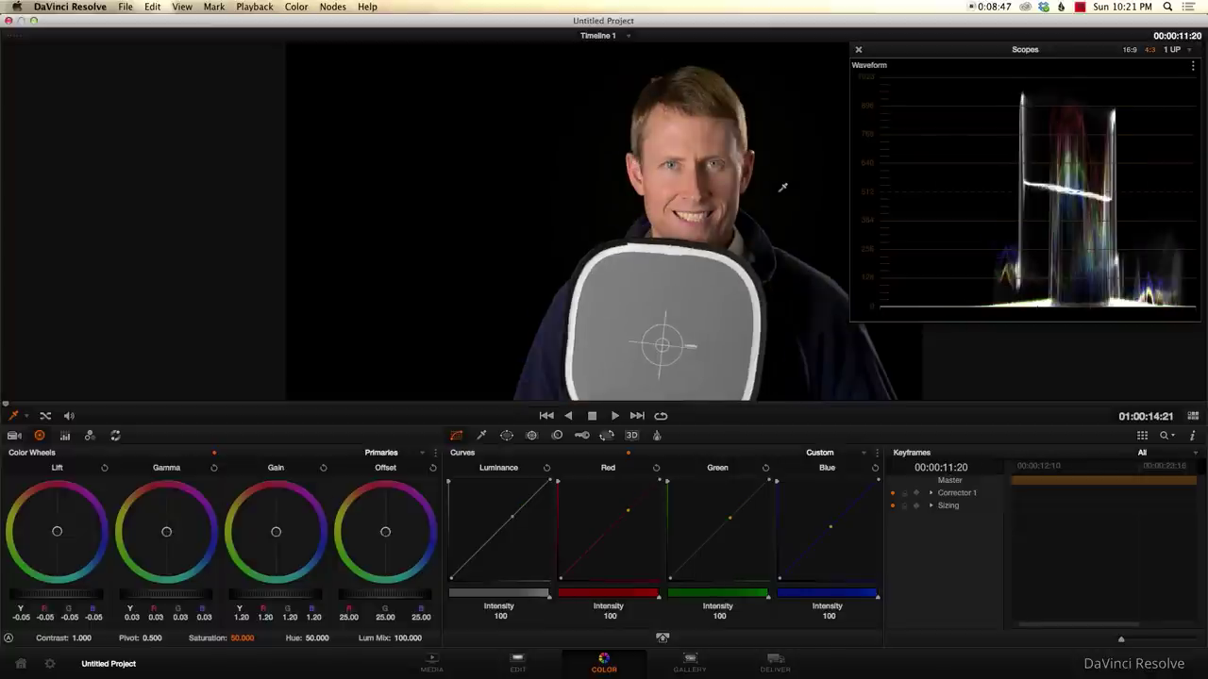
# Return to the normal layout, select clip 03 (00:00:12:10), and enlarge the viewer again
pyautogui.click(1192, 416)
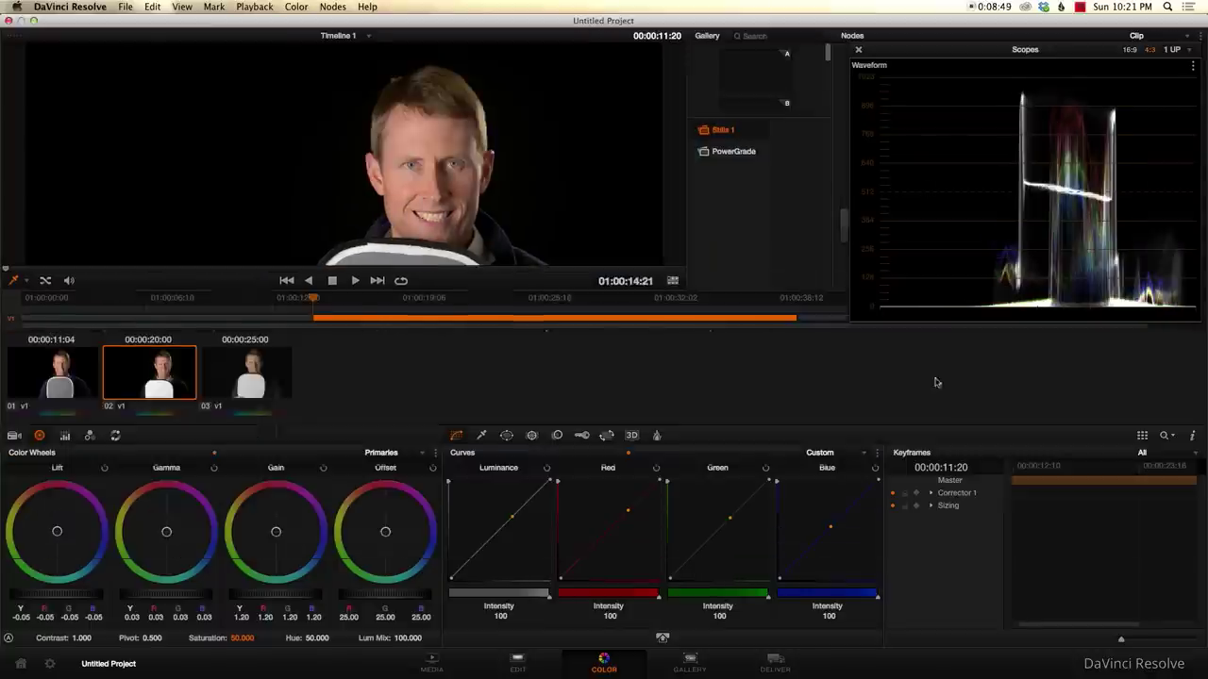
pyautogui.click(279, 374)
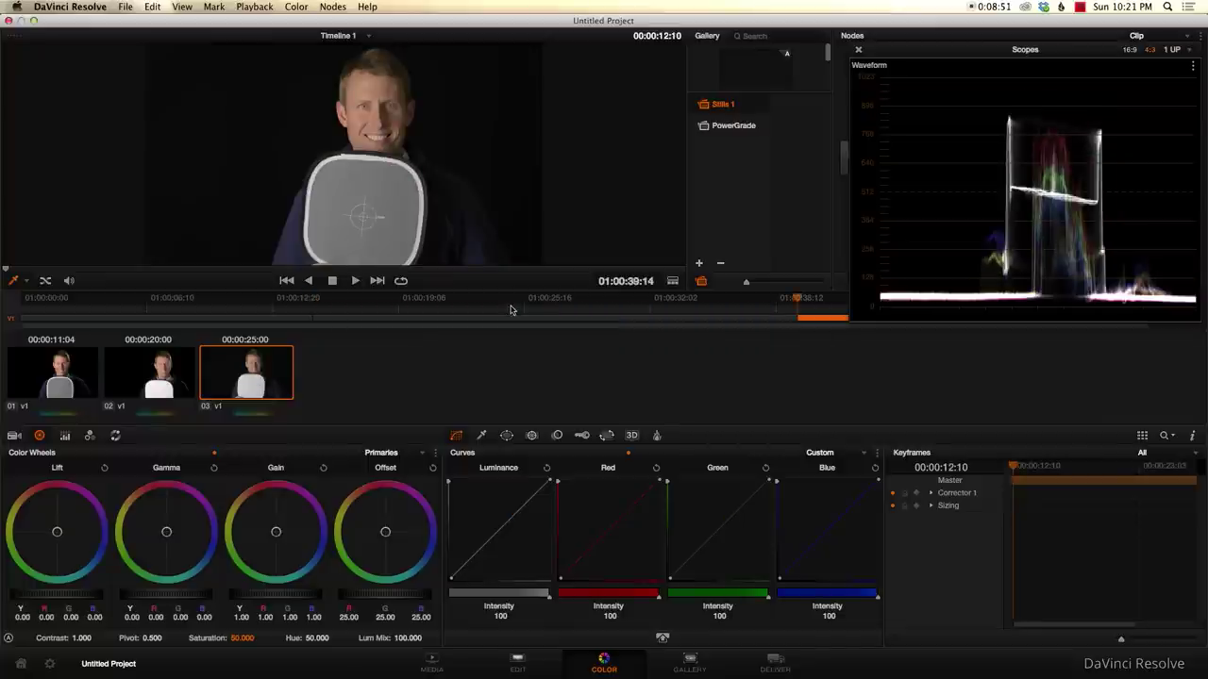
pyautogui.click(673, 283)
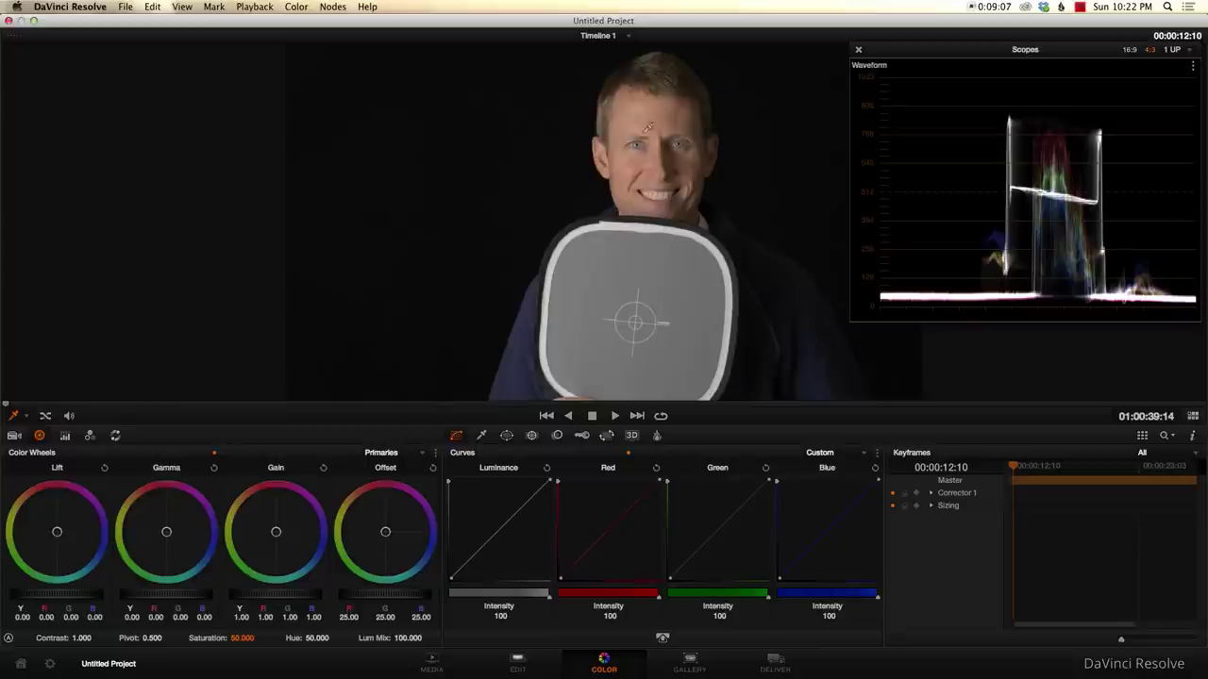
# Sample clip 03's gray card and white top edge onto the curves, then nudge Lift to -0.01
pyautogui.click(650, 243)
pyautogui.click(647, 224)
pyautogui.click(663, 637)
pyautogui.click(50, 599)
# Set clip 03's master wheels to Lift -0.03, Gain 1.12 and Gamma -0.01
pyautogui.moveTo(49, 599); pyautogui.dragTo(39, 600)
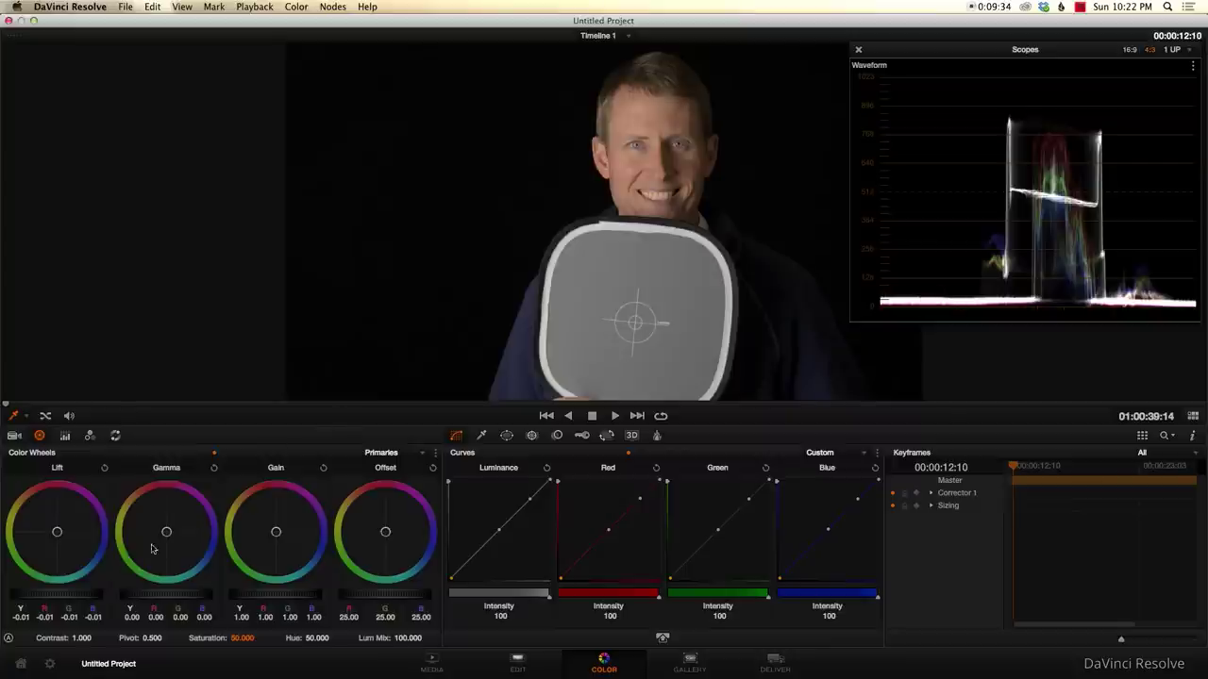
pyautogui.moveTo(68, 594)
pyautogui.mouseDown()
pyautogui.moveTo(40, 594)
pyautogui.moveTo(62, 594)
pyautogui.mouseUp()
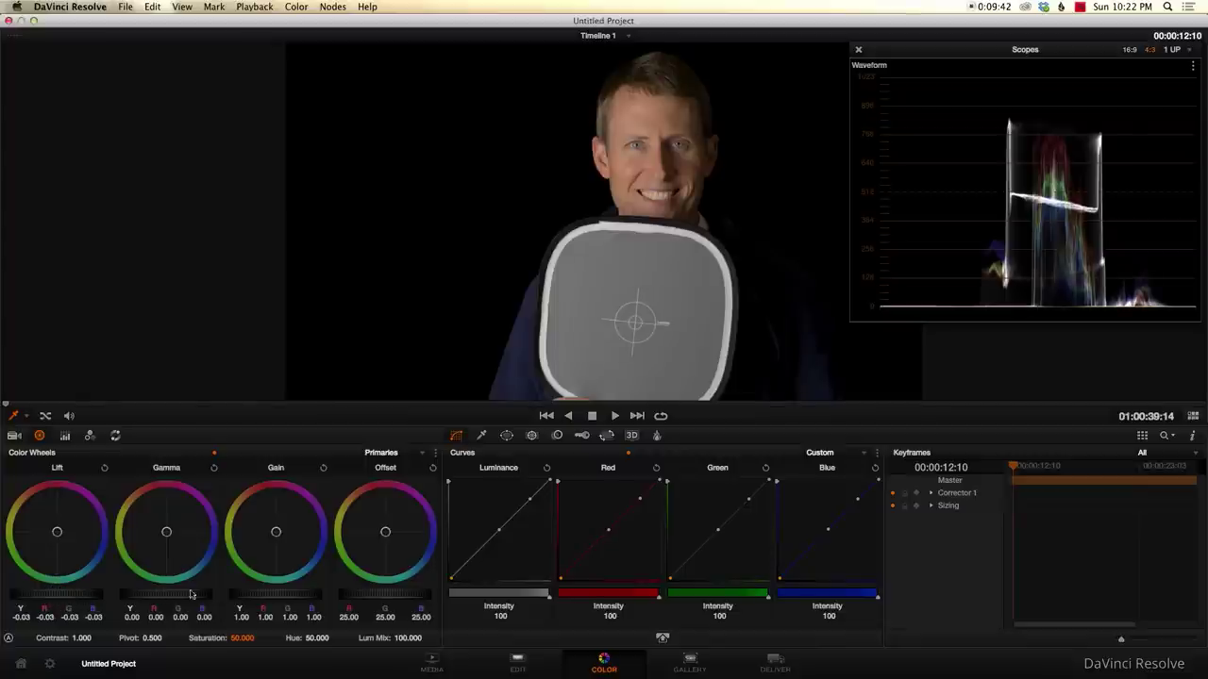
pyautogui.moveTo(269, 595); pyautogui.dragTo(319, 598)
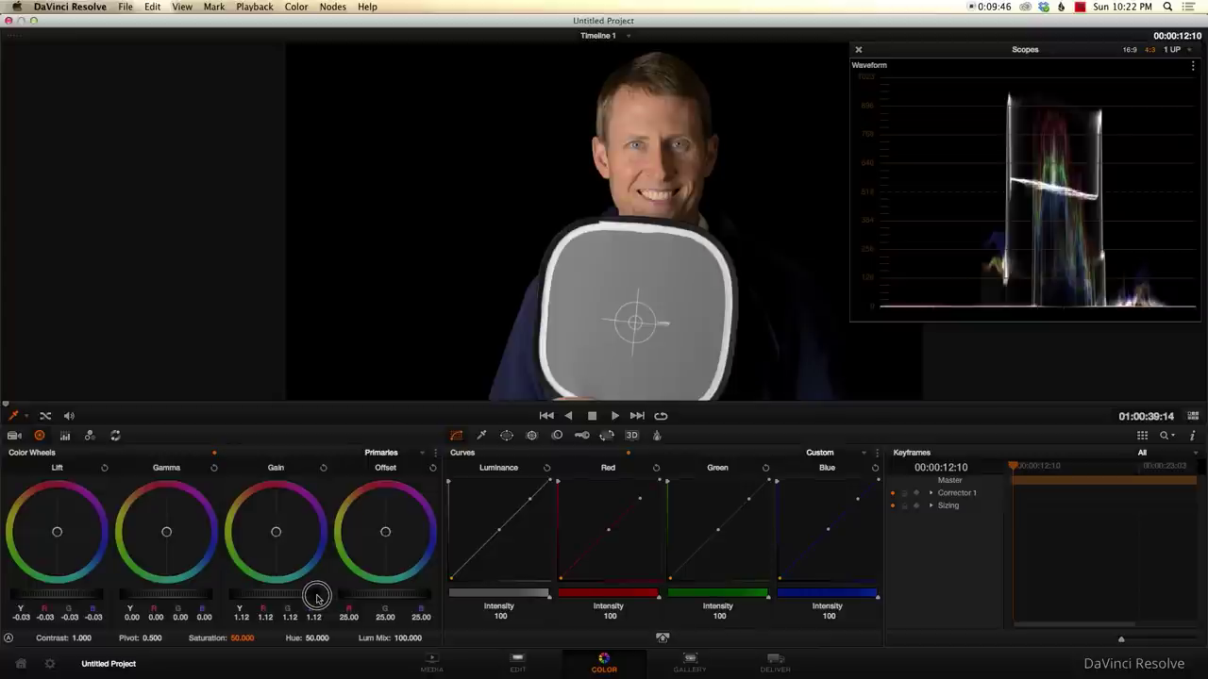
pyautogui.moveTo(156, 596); pyautogui.dragTo(149, 596)
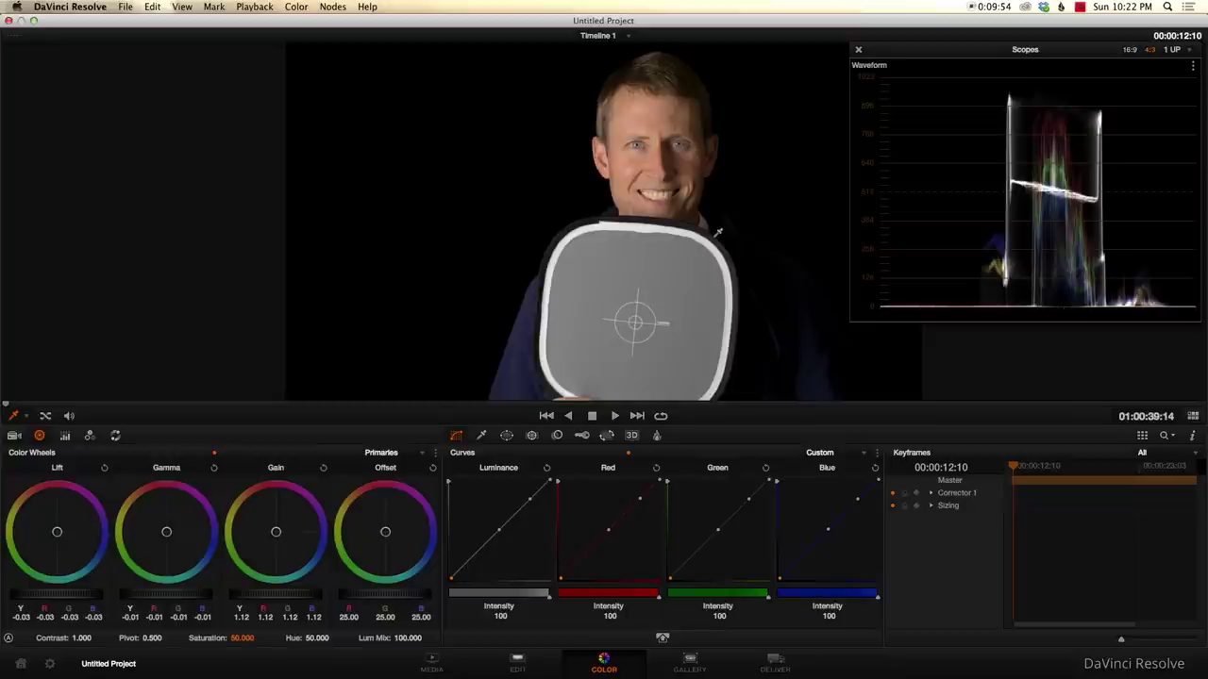
# Reset the curves and mark a fresh picker sample from the subject, checking it in enlarged curves
pyautogui.click(876, 470)
pyautogui.click(661, 192)
pyautogui.click(662, 638)
pyautogui.click(1120, 553)
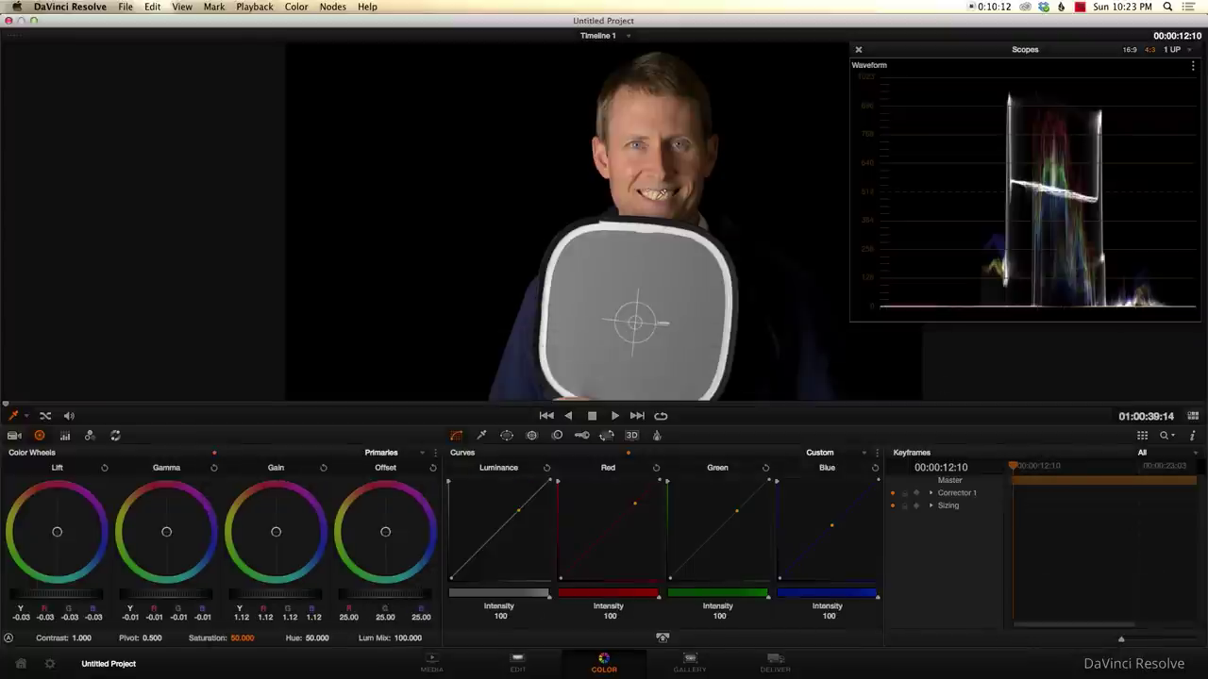